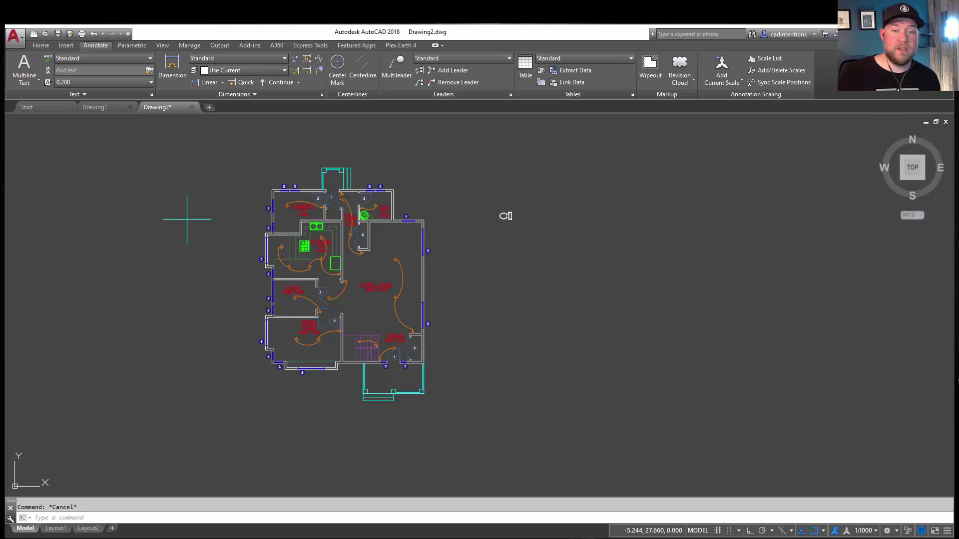
# Create a new drawing from the Bottom Boxes_met.dwt template
pyautogui.click(187, 219)
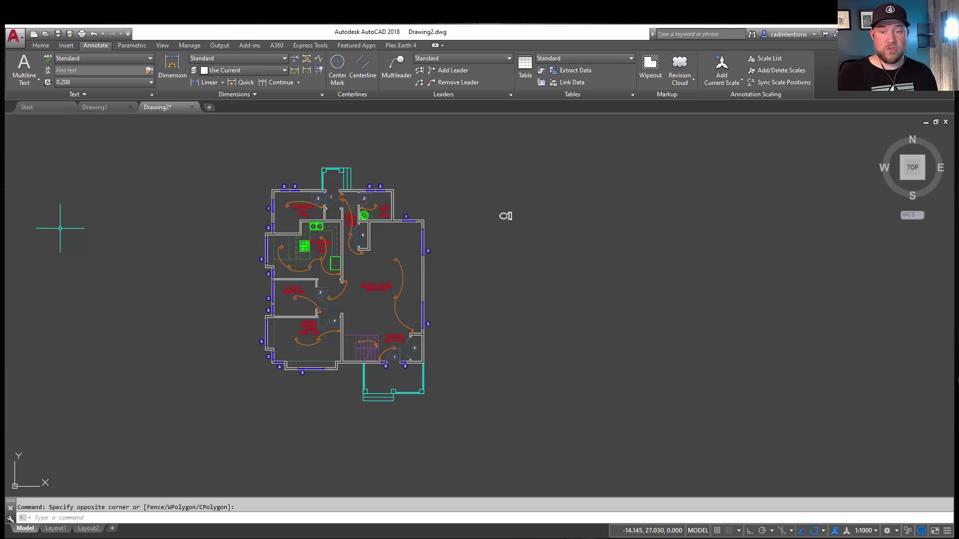
pyautogui.press('Escape')
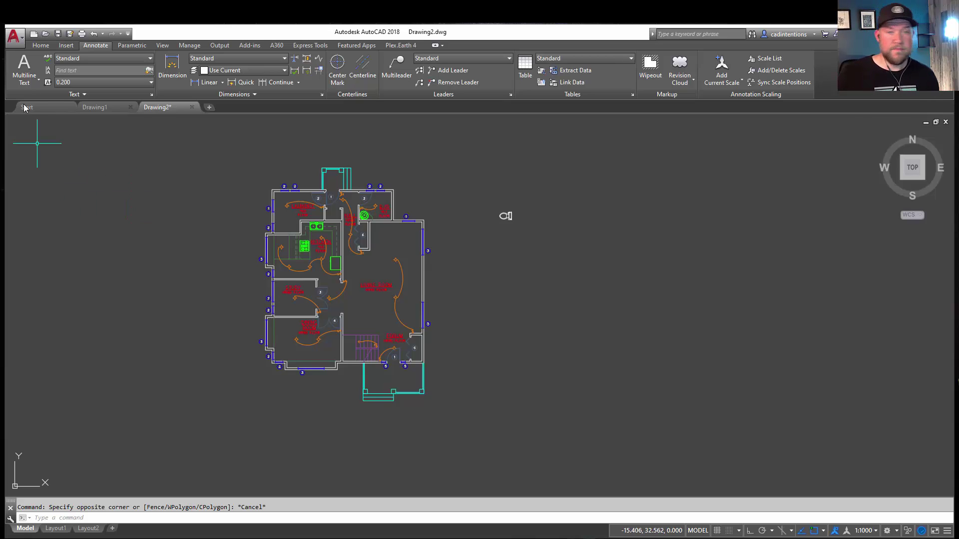
pyautogui.click(20, 46)
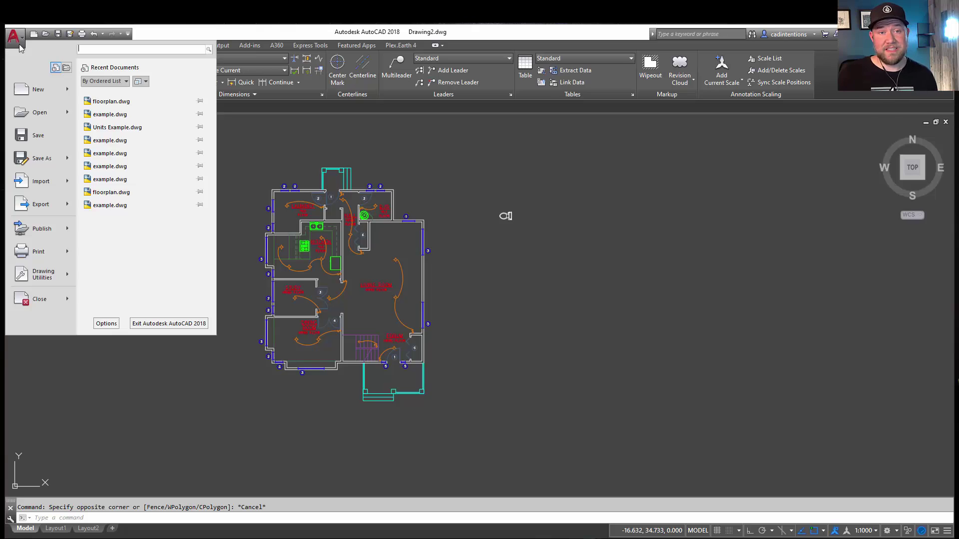
pyautogui.click(26, 90)
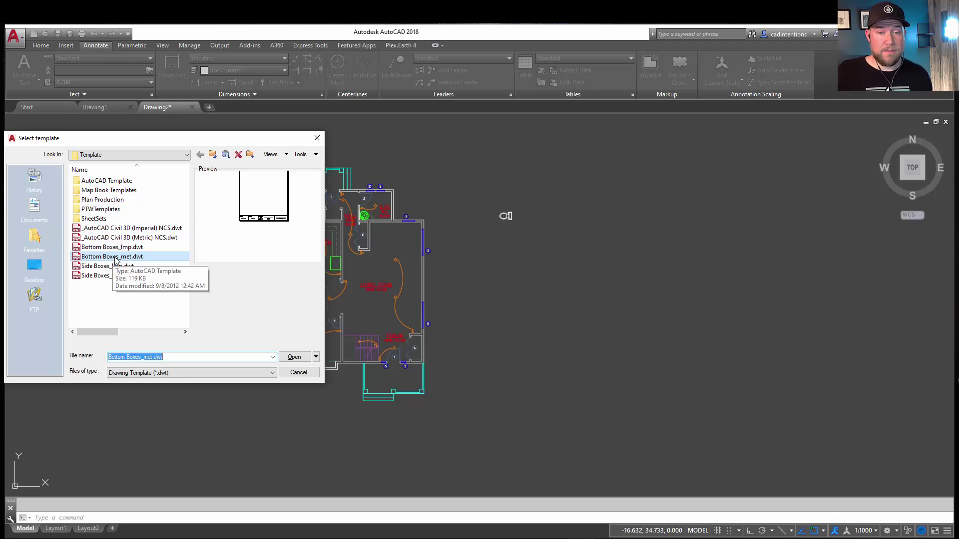
pyautogui.doubleClick(115, 258)
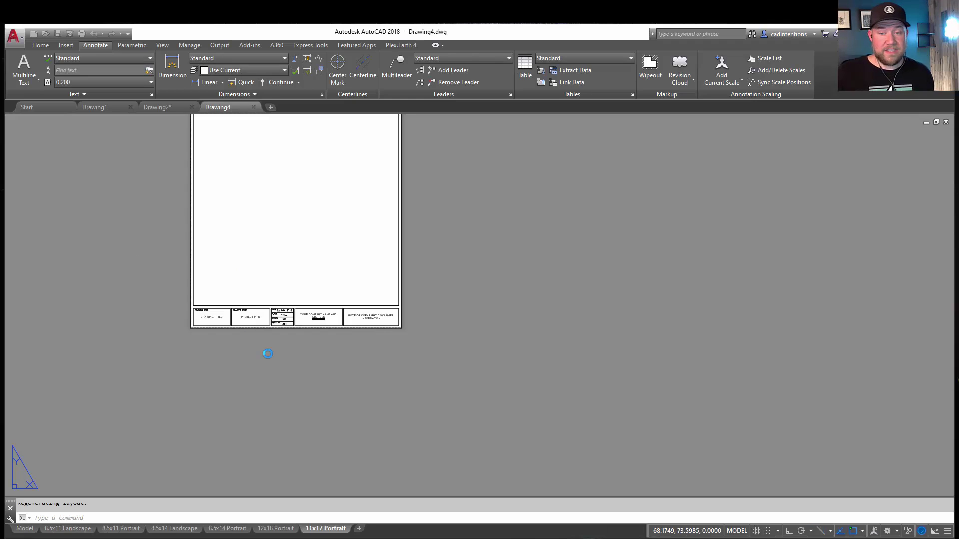
# Look at the 8.5x11 Portrait and 8.5x14 Landscape layouts, then return to Drawing2
pyautogui.click(120, 528)
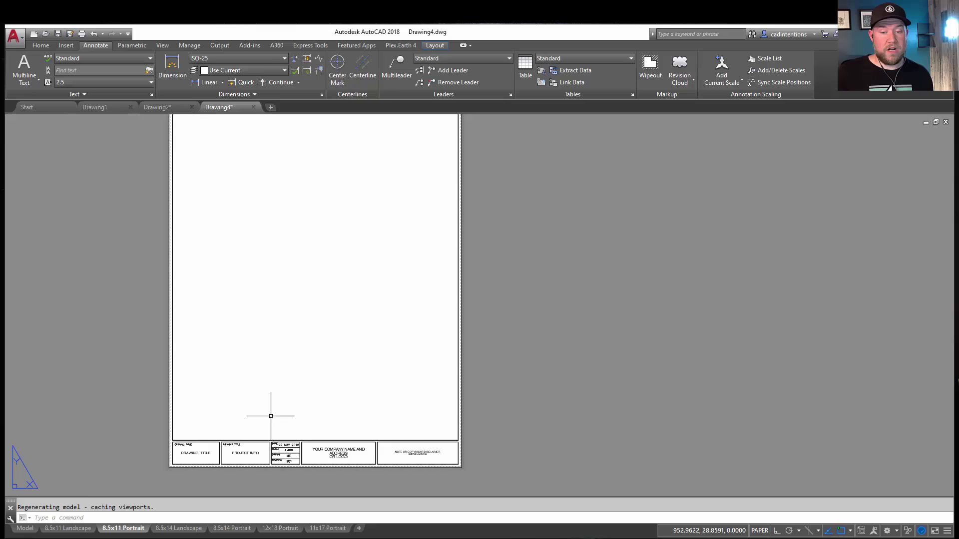
pyautogui.click(185, 529)
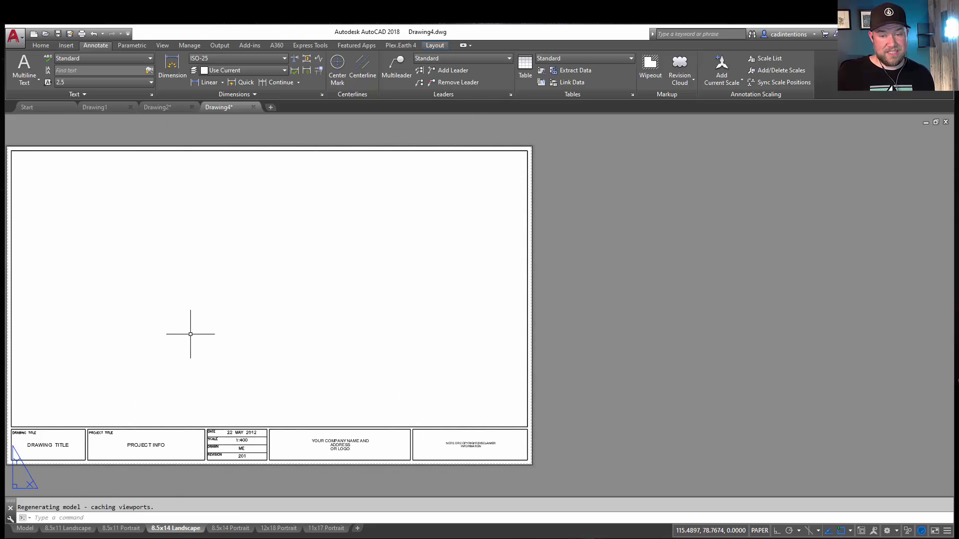
pyautogui.press('Escape')
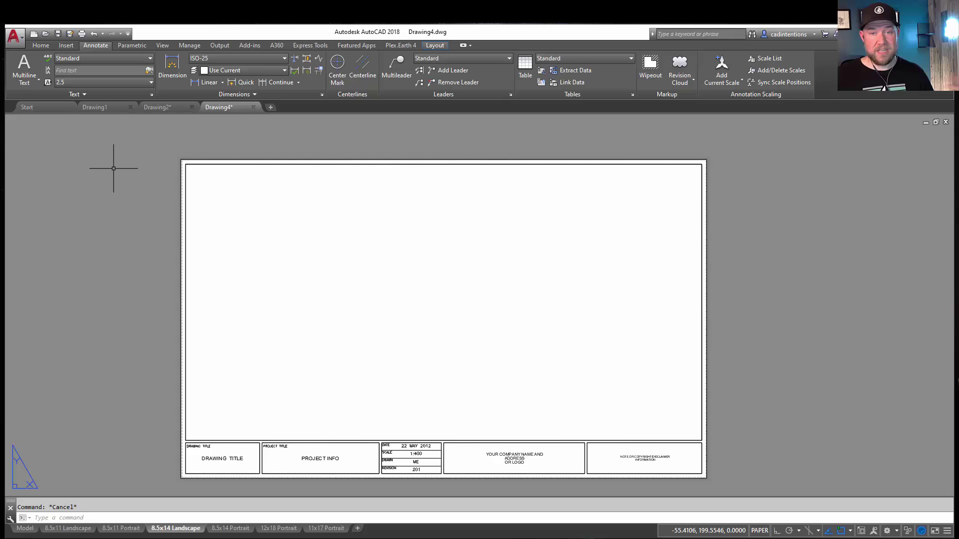
pyautogui.click(156, 108)
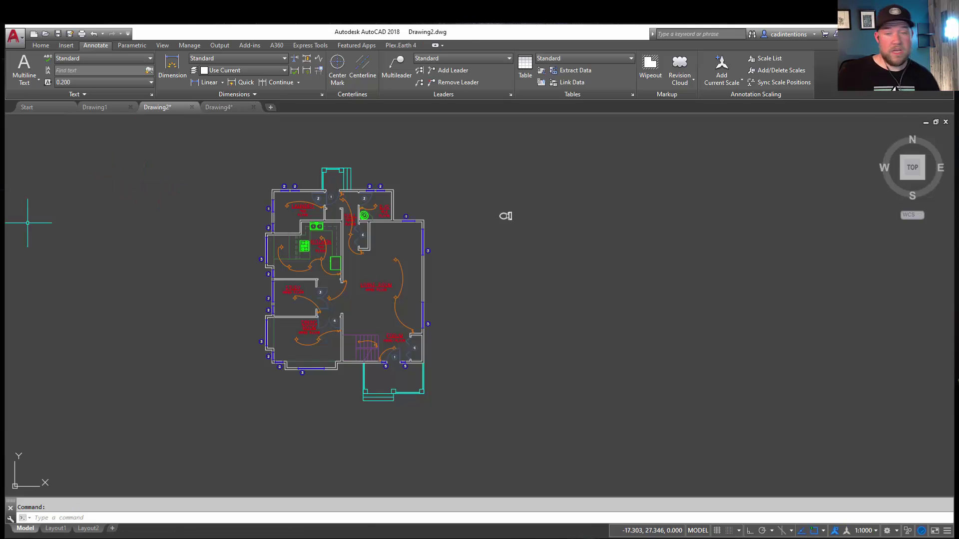
pyautogui.click(157, 201)
pyautogui.moveTo(149, 284); pyautogui.dragTo(154, 258, button='middle')
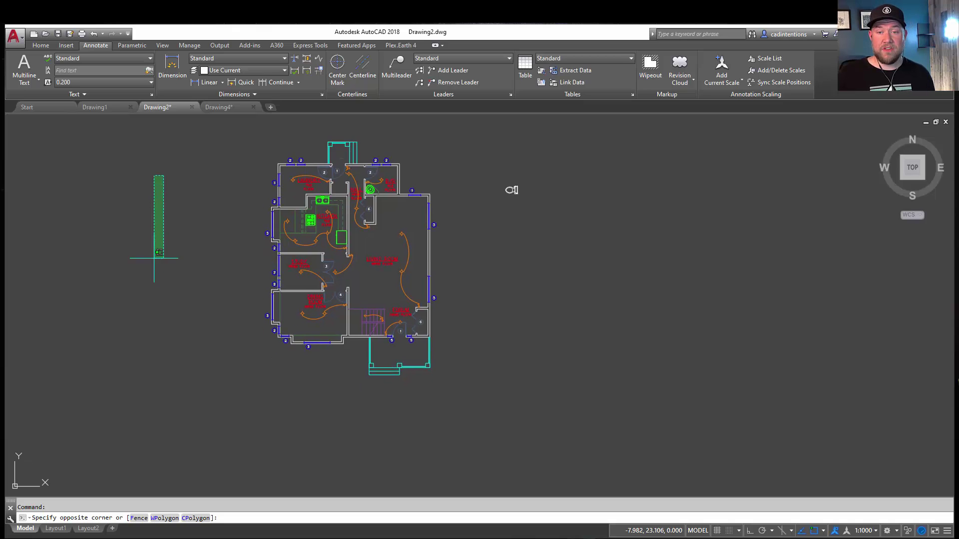
pyautogui.press('Escape')
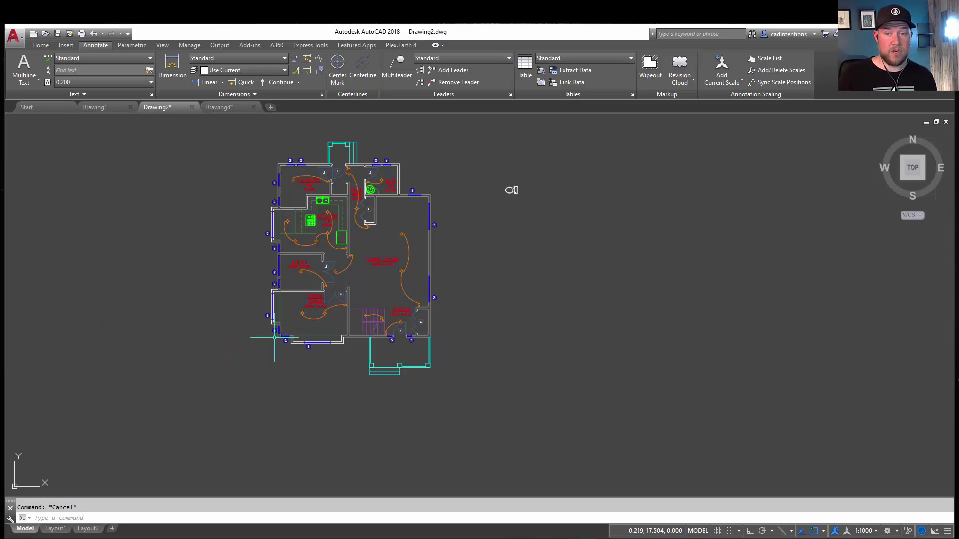
# Switch the ribbon to the Home tab, clear stray selection windows, and drop down the layer list
pyautogui.click(15, 327)
pyautogui.press('Escape')
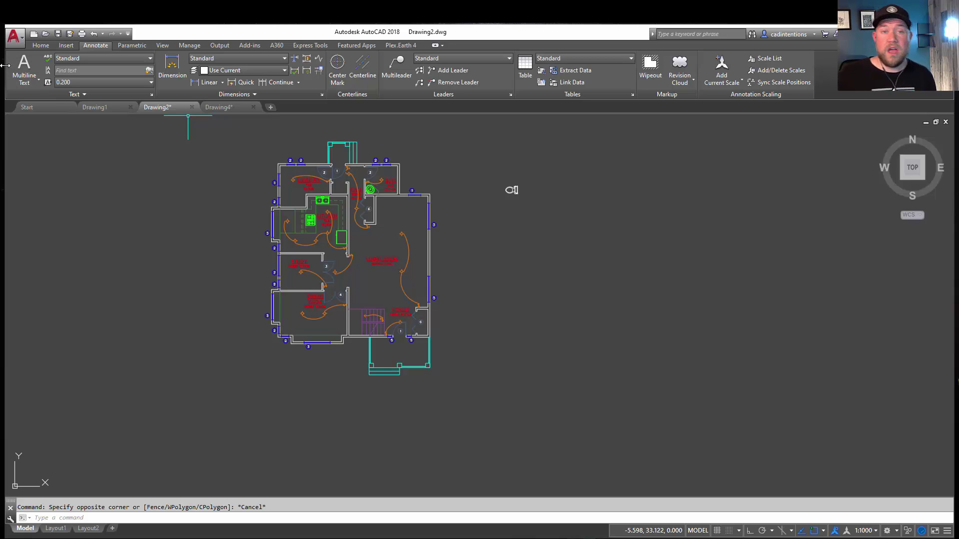
pyautogui.click(41, 45)
pyautogui.click(144, 136)
pyautogui.click(191, 156)
pyautogui.press('Escape')
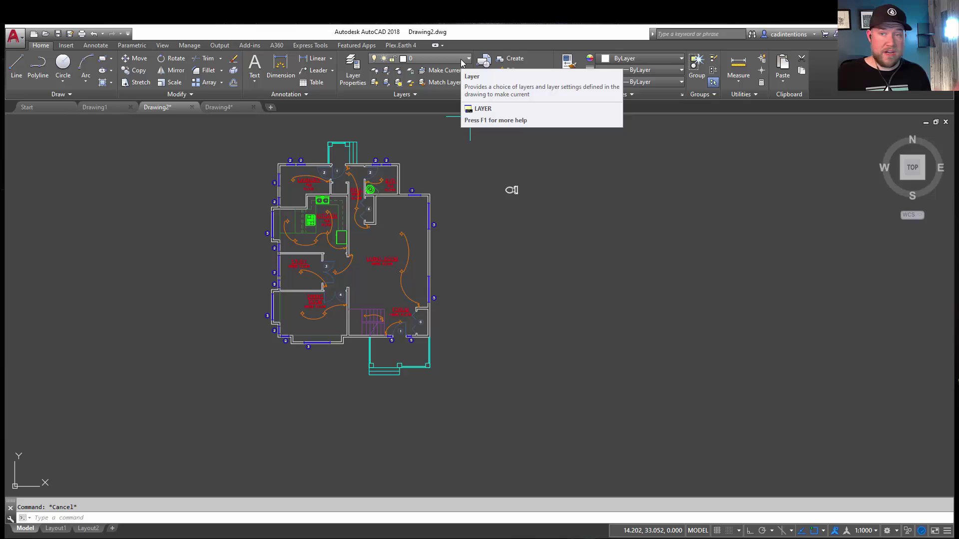
pyautogui.click(484, 155)
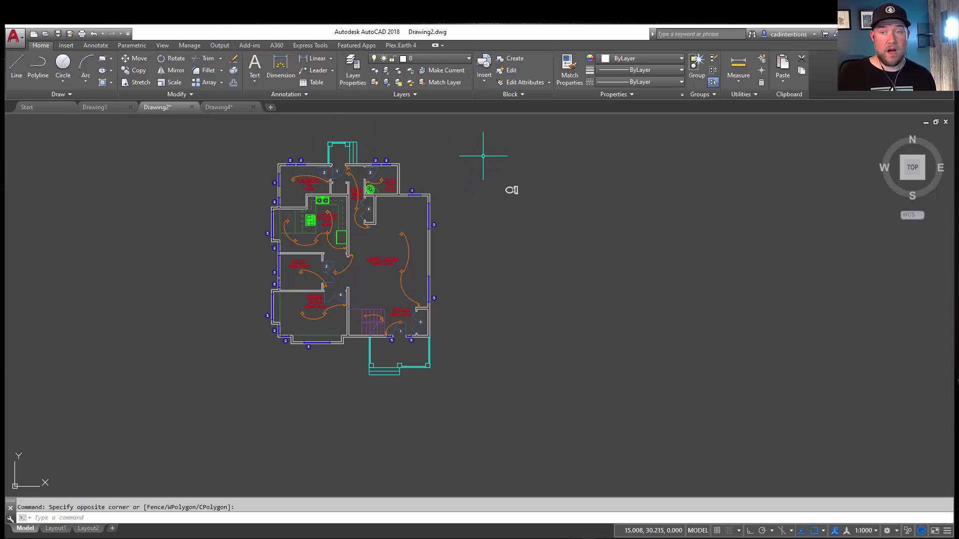
pyautogui.click(478, 160)
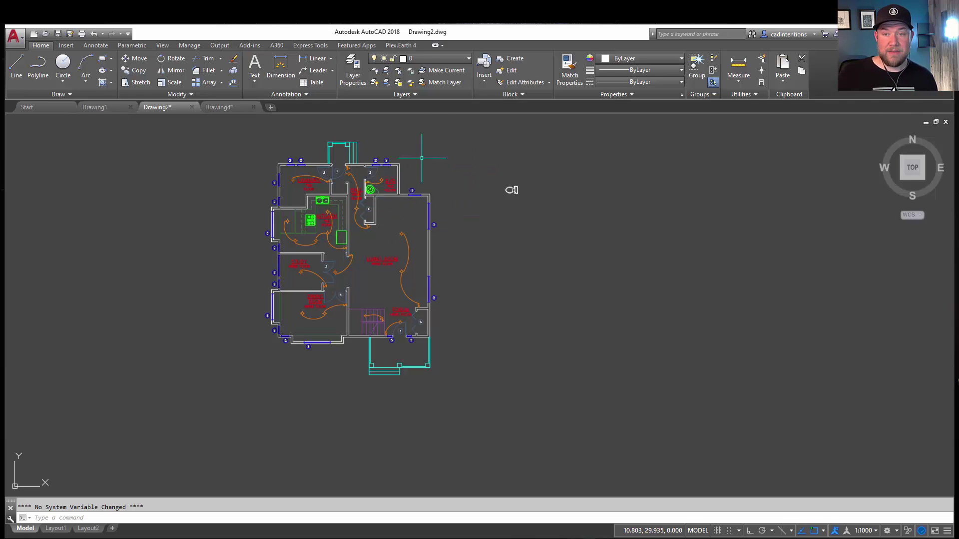
pyautogui.click(457, 158)
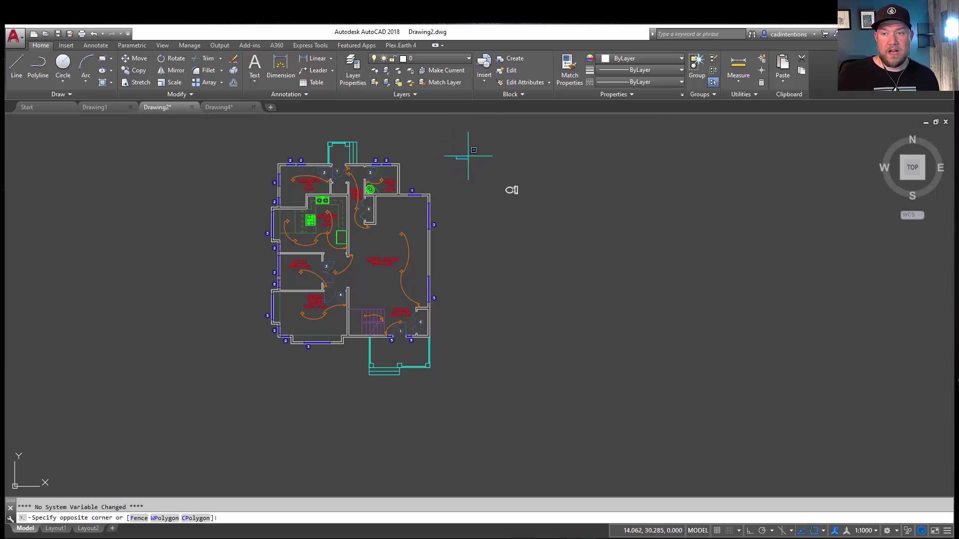
pyautogui.click(451, 59)
# Scroll through the layer list and close it with layer 0 still current
pyautogui.scroll(-1, 405, 187)
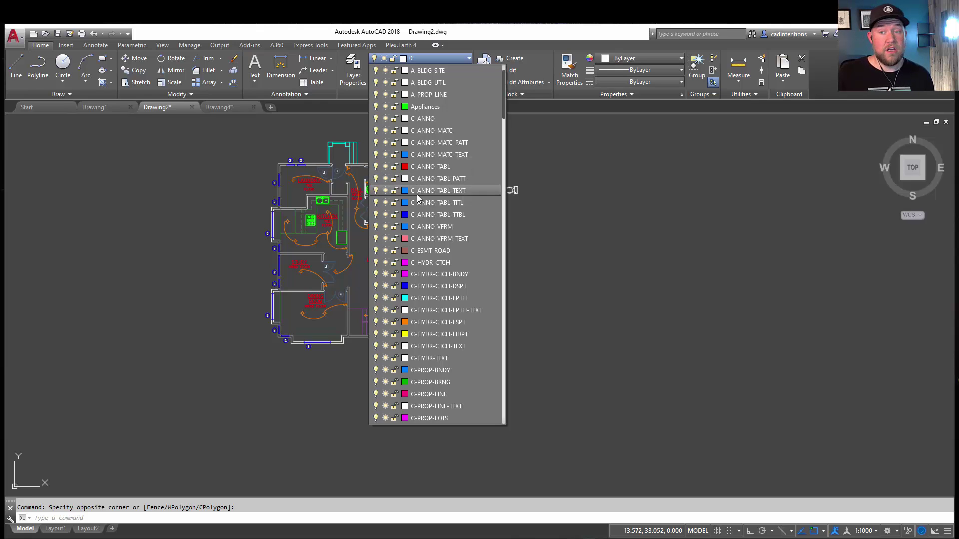
pyautogui.scroll(-1, 420, 216)
pyautogui.scroll(-4, 420, 216)
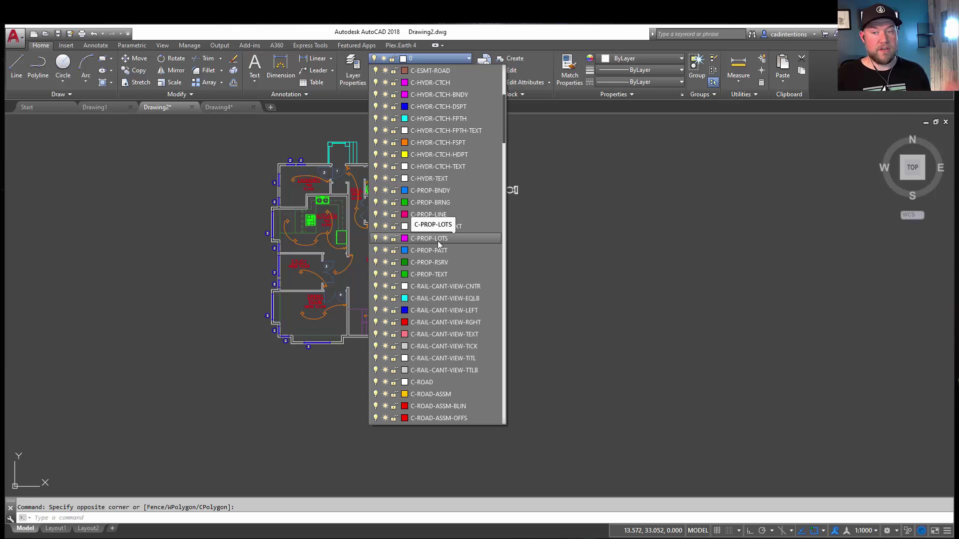
pyautogui.click(589, 266)
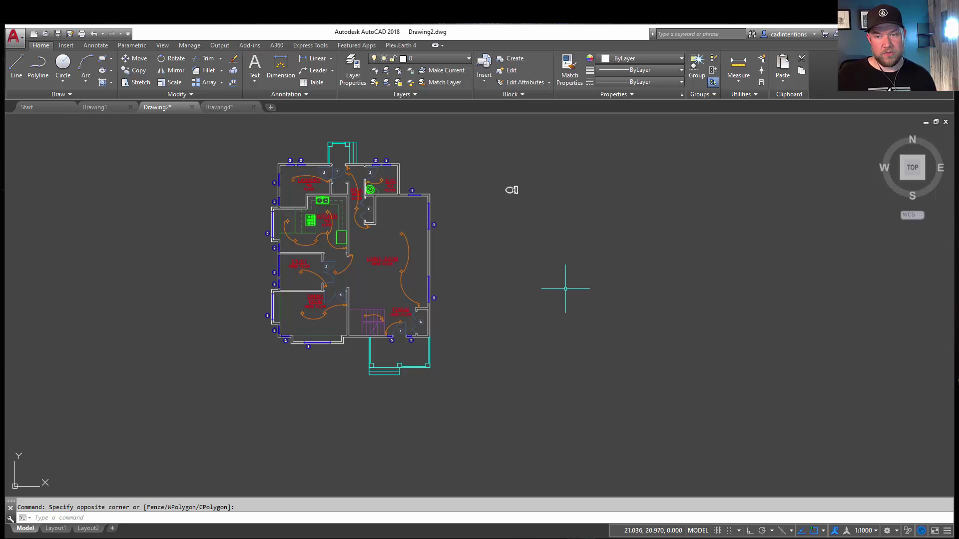
# Pan and zoom in on the living room, clearing stray selections
pyautogui.press('Escape')
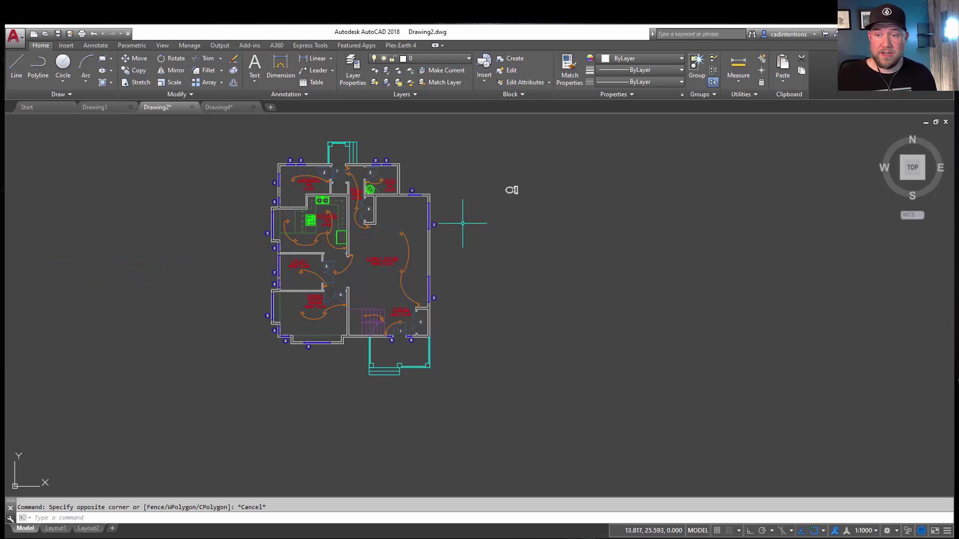
pyautogui.moveTo(463, 223); pyautogui.dragTo(417, 222, button='middle')
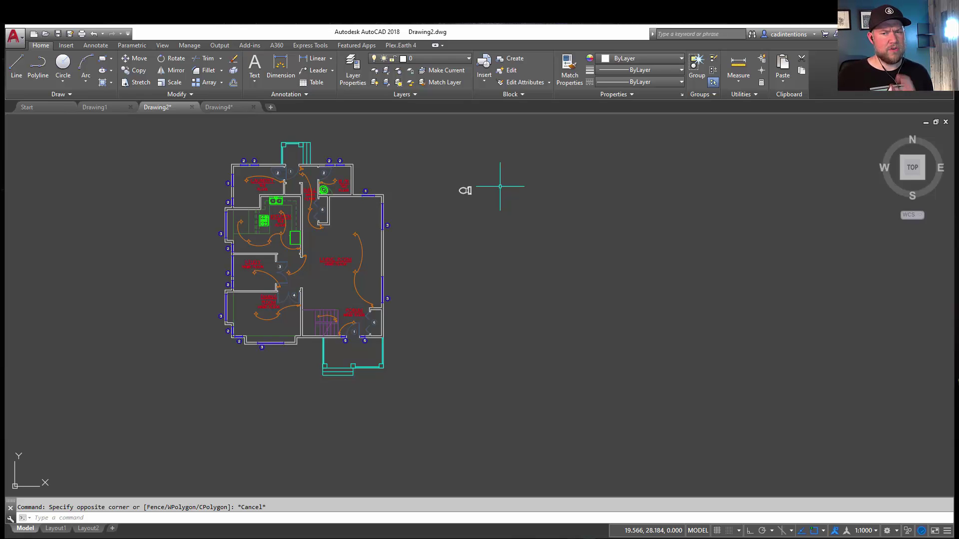
pyautogui.scroll(2, 500, 186)
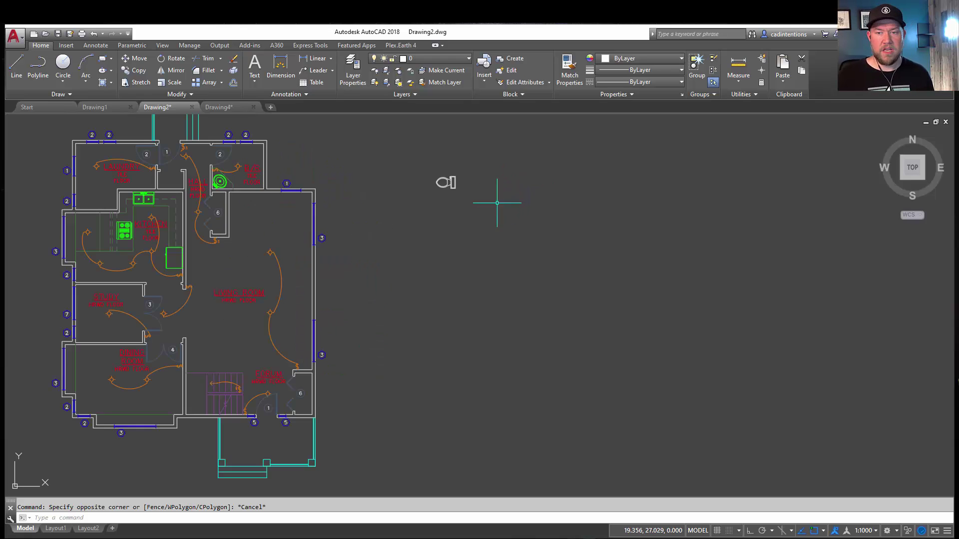
pyautogui.press('Escape')
pyautogui.moveTo(329, 203); pyautogui.dragTo(414, 208, button='middle')
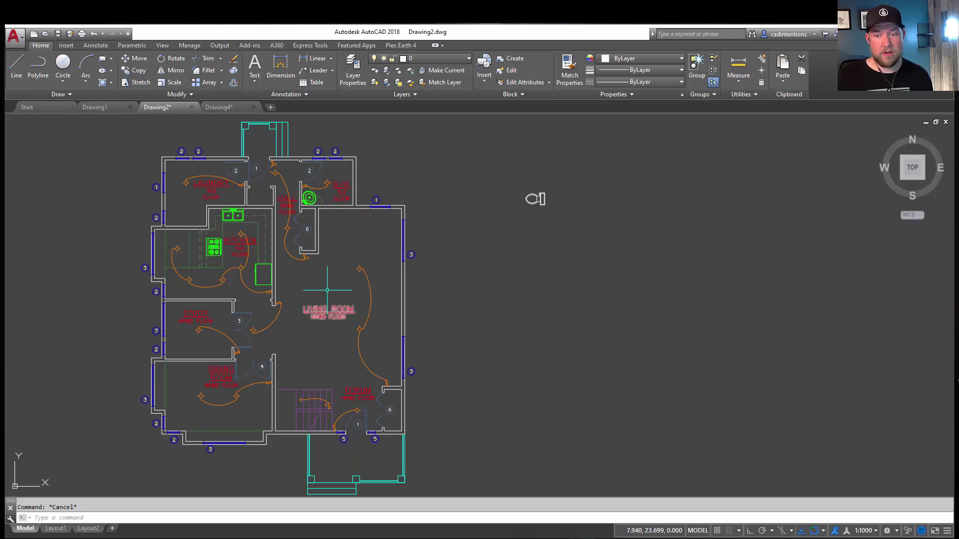
pyautogui.scroll(3, 347, 265)
pyautogui.click(377, 274)
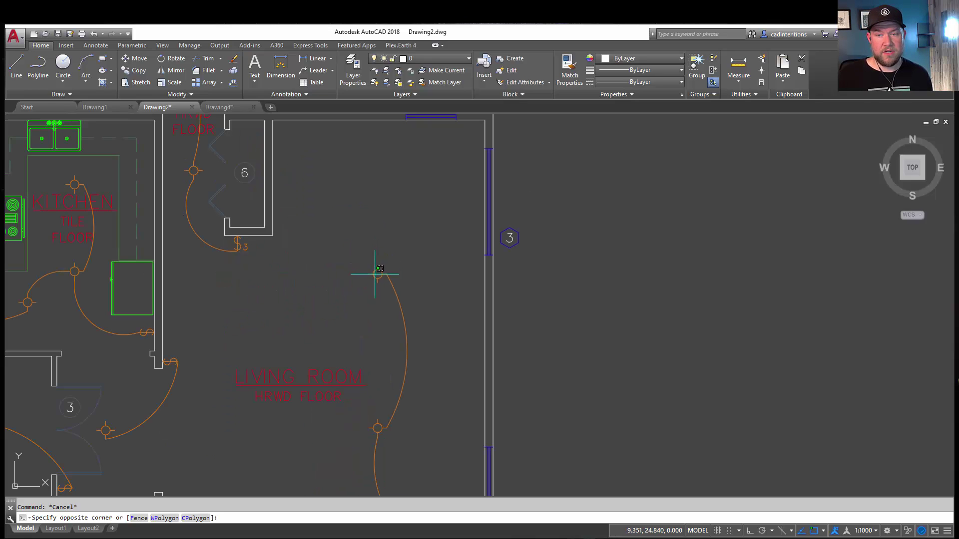
pyautogui.click(316, 272)
pyautogui.press('Escape')
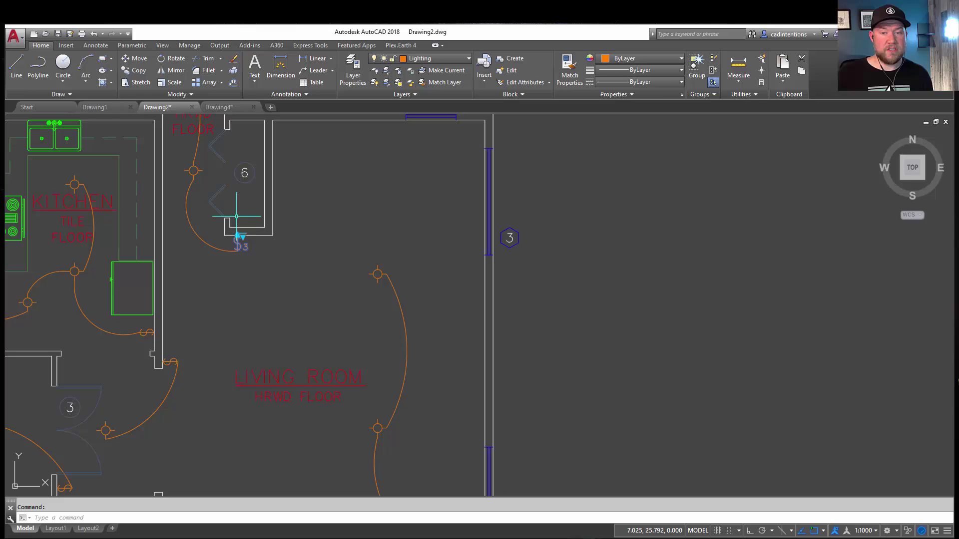
# Change the $3 switch block from 3 Pole to Single pole and deselect it
pyautogui.click(244, 240)
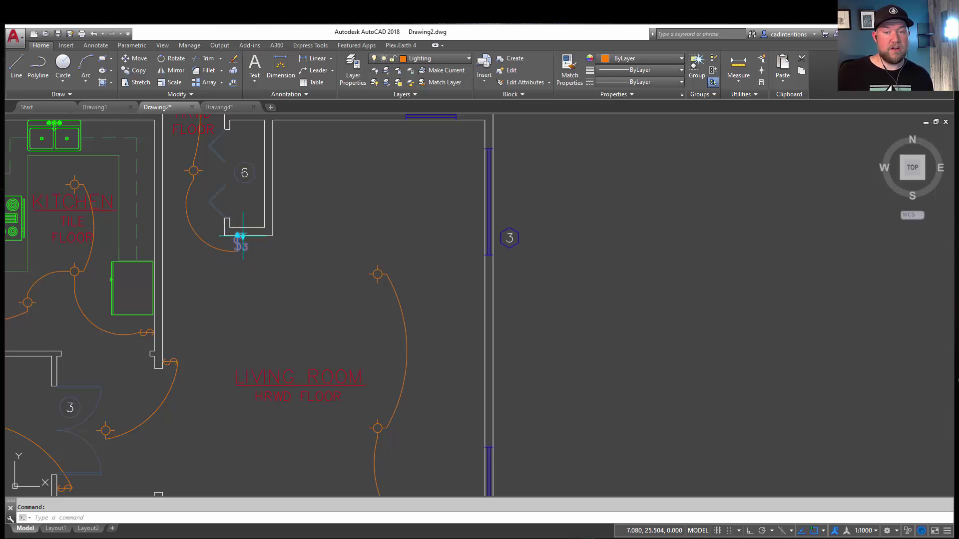
pyautogui.click(242, 235)
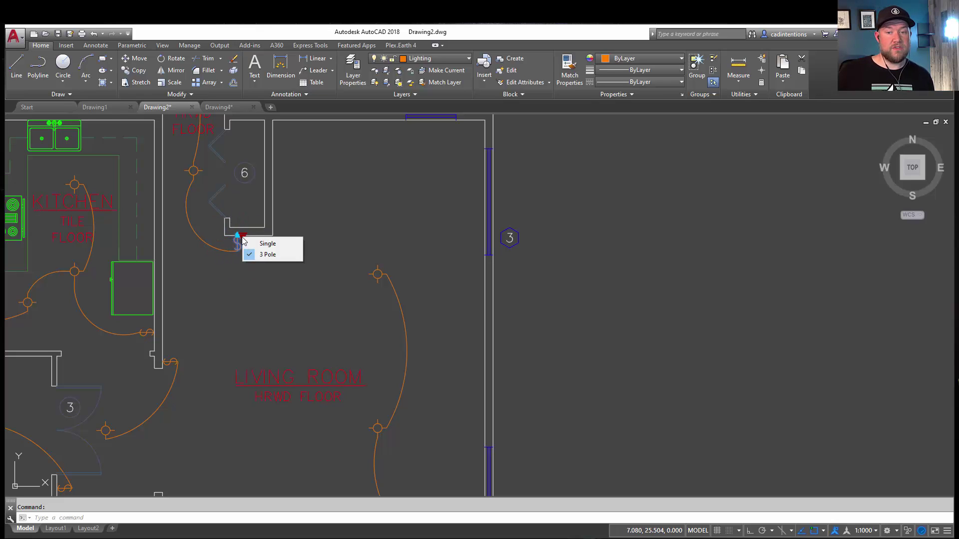
pyautogui.click(272, 245)
pyautogui.press('Escape')
pyautogui.scroll(-5, 295, 246)
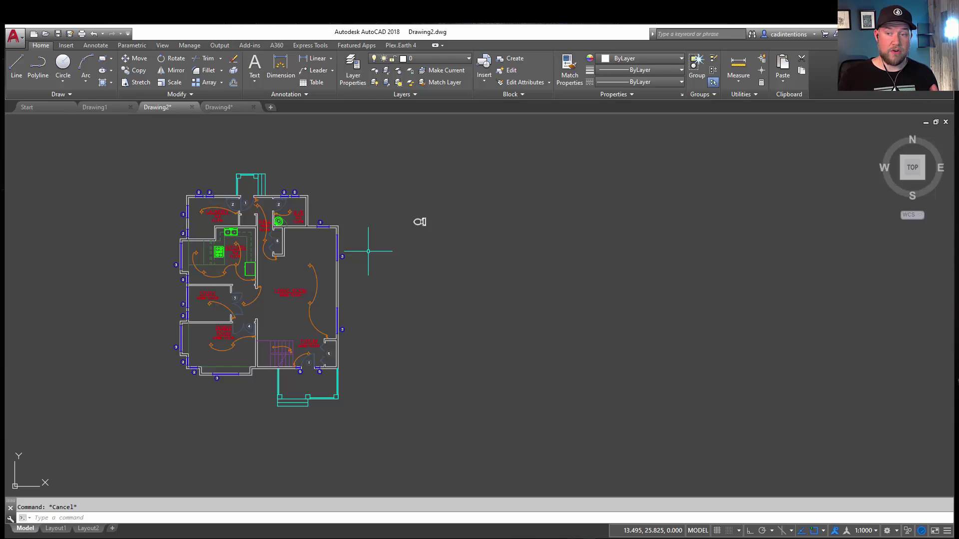
# Start the BLOCK command, name the block TOILET EXAMPLE, and enable Specify On-screen base point
pyautogui.write('BLOCK')
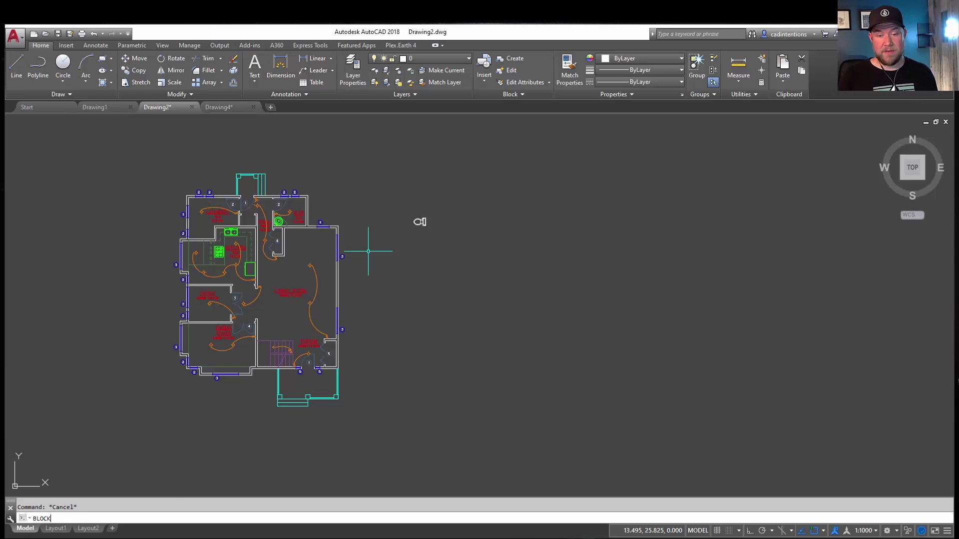
pyautogui.press('Return')
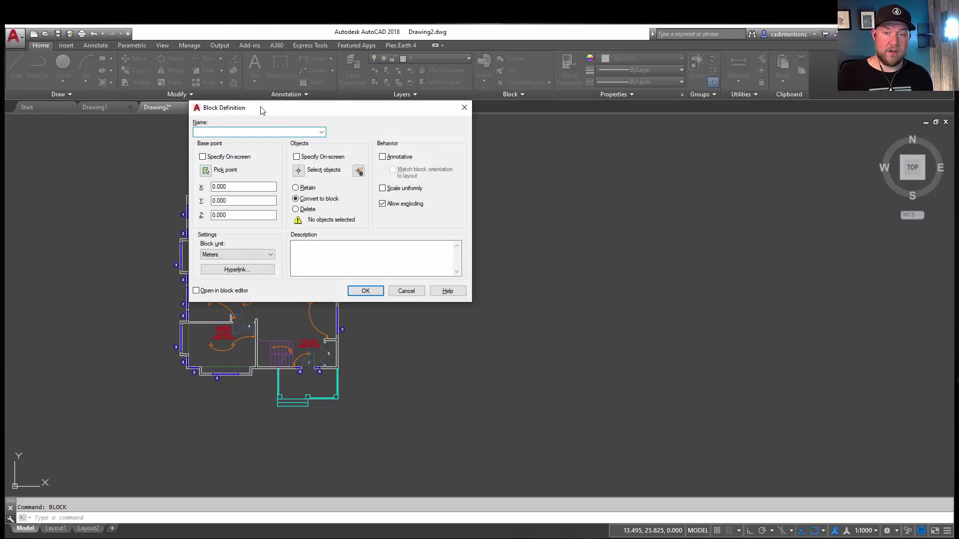
pyautogui.moveTo(260, 108); pyautogui.dragTo(559, 148)
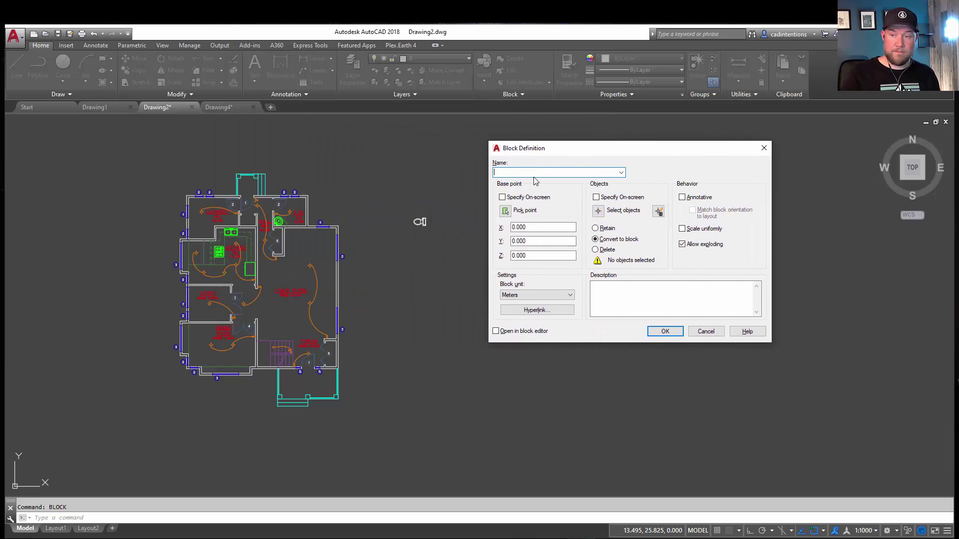
pyautogui.write('TOILET EXAMPLE')
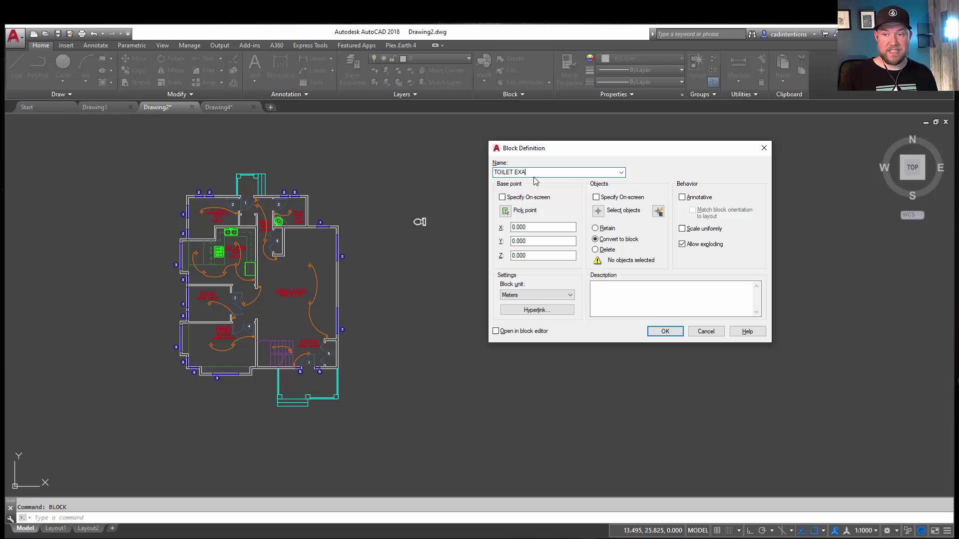
pyautogui.click(502, 197)
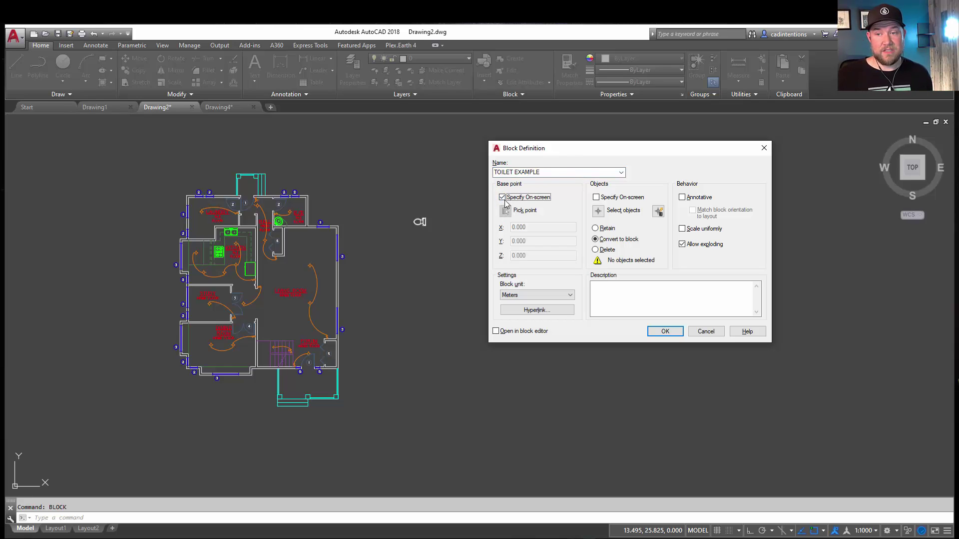
# Set the block's base point at the midpoint of the toilet tank's back edge
pyautogui.click(502, 198)
pyautogui.click(506, 211)
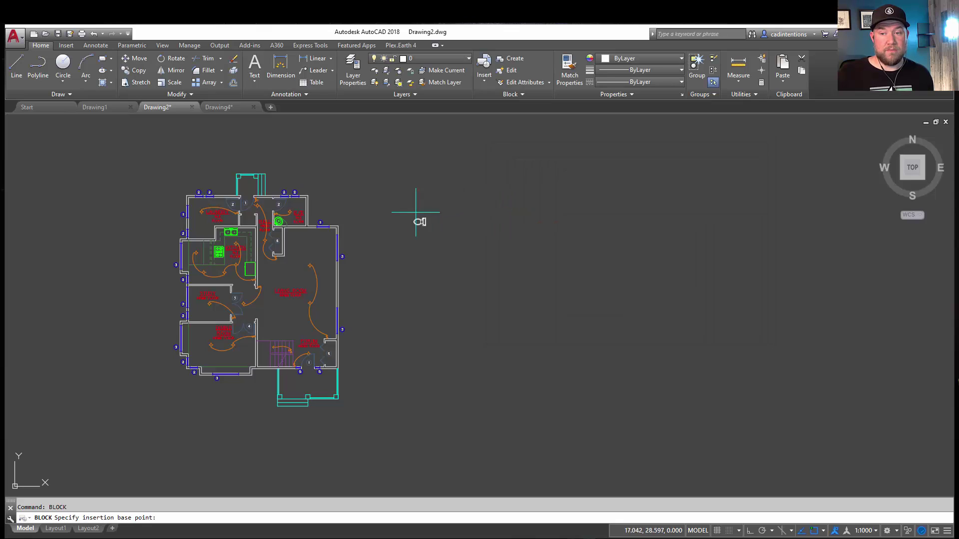
pyautogui.scroll(10, 422, 220)
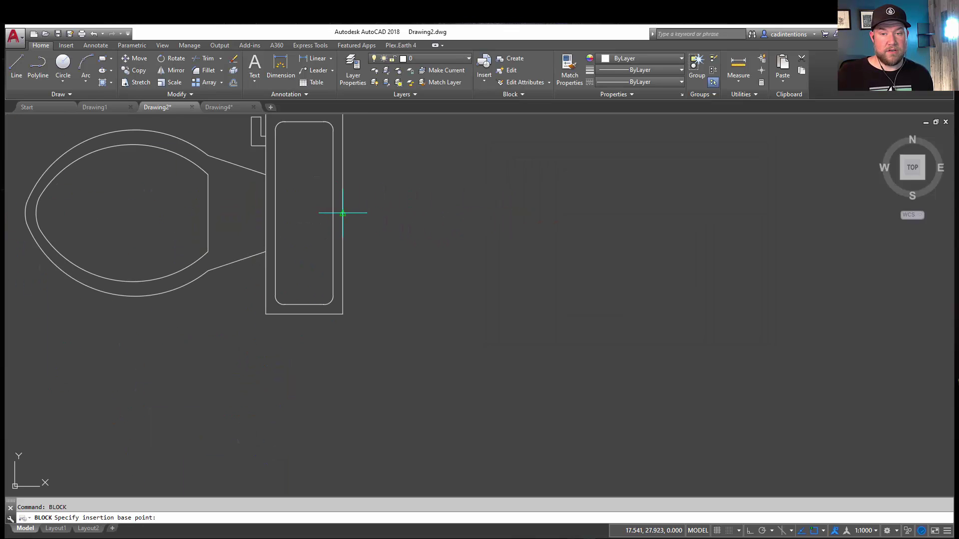
pyautogui.click(343, 213)
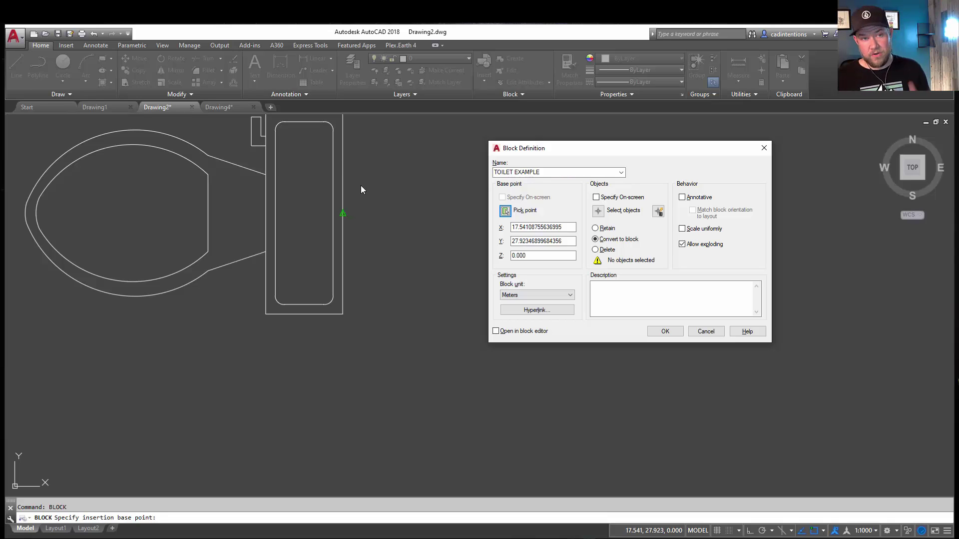
# Window-select the toilet's 23 objects and redefine the TOILET EXAMPLE block
pyautogui.click(602, 219)
pyautogui.scroll(-2, 481, 213)
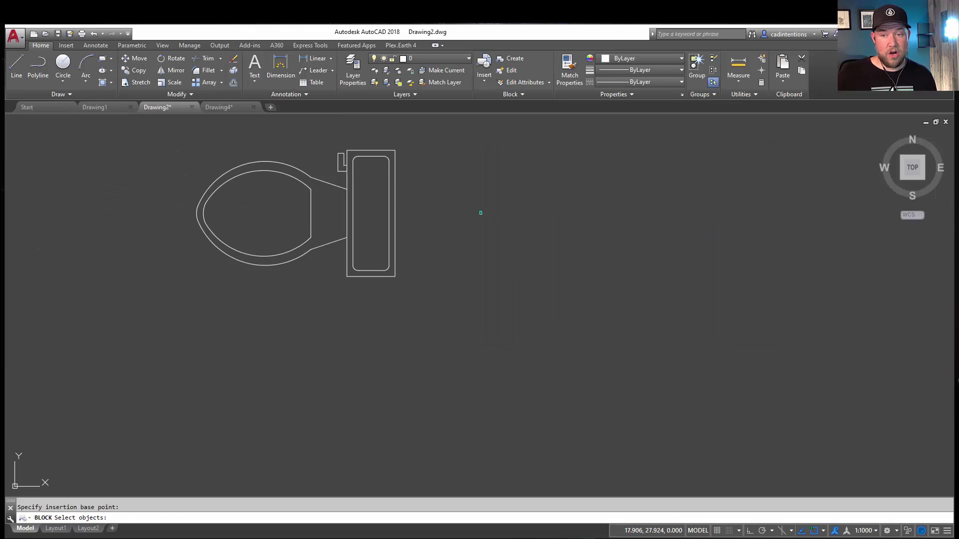
pyautogui.scroll(-4, 481, 213)
pyautogui.click(530, 274)
pyautogui.click(316, 150)
pyautogui.press('Return')
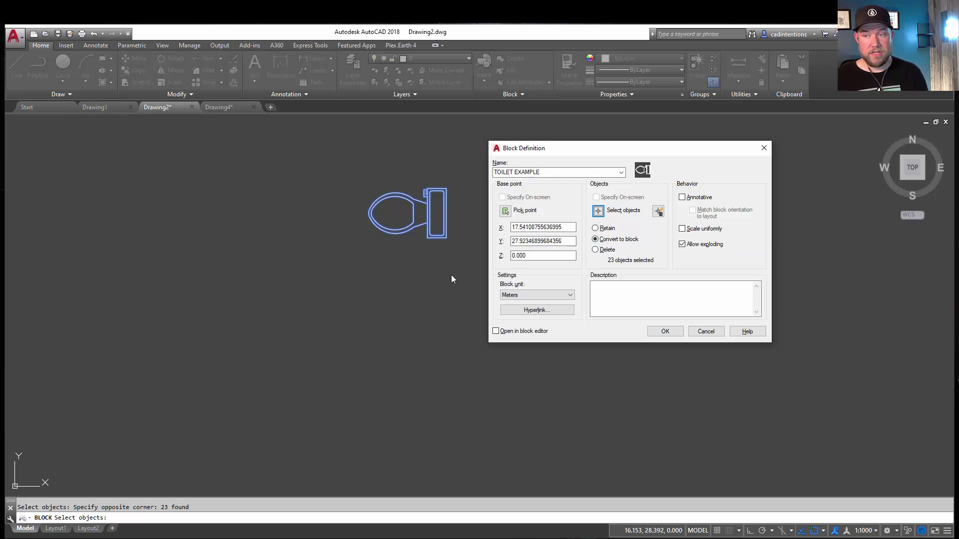
pyautogui.click(665, 331)
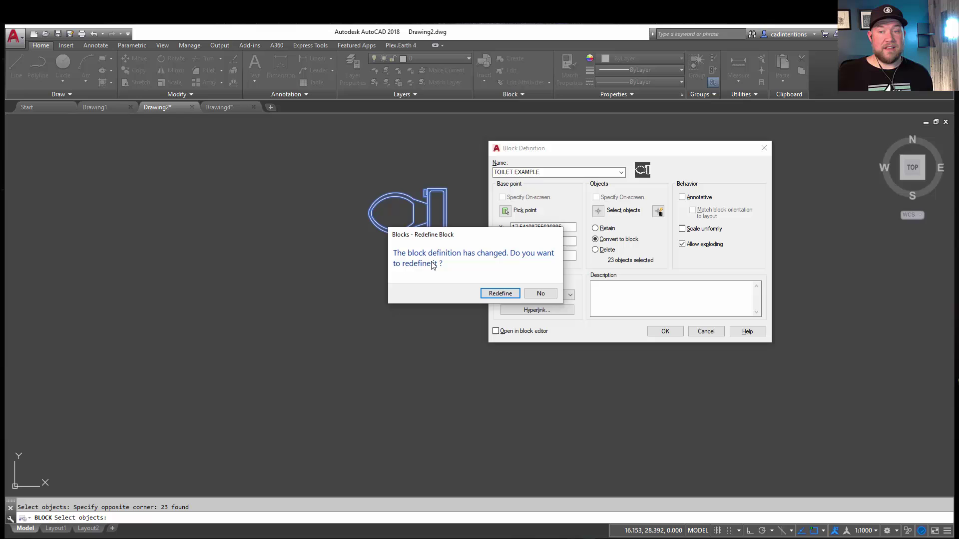
pyautogui.click(500, 296)
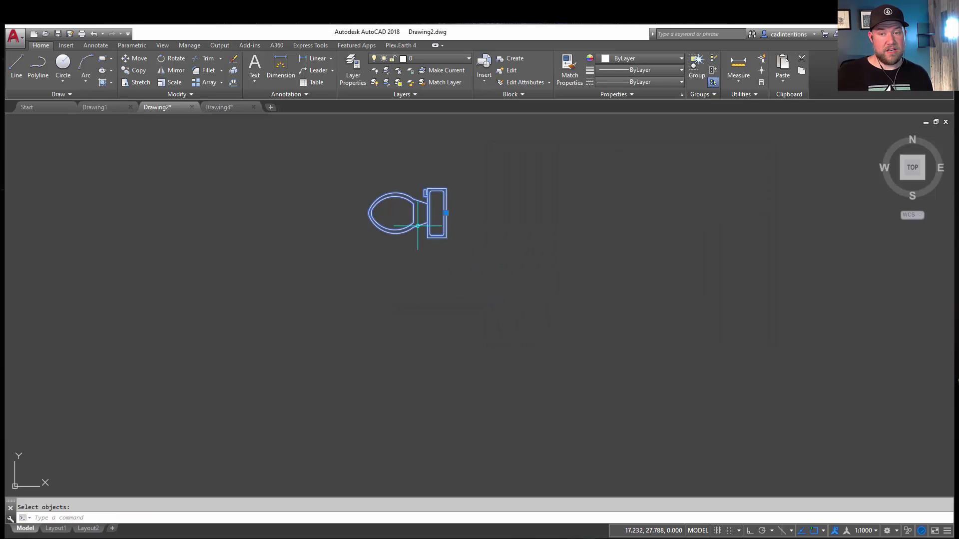
pyautogui.click(445, 214)
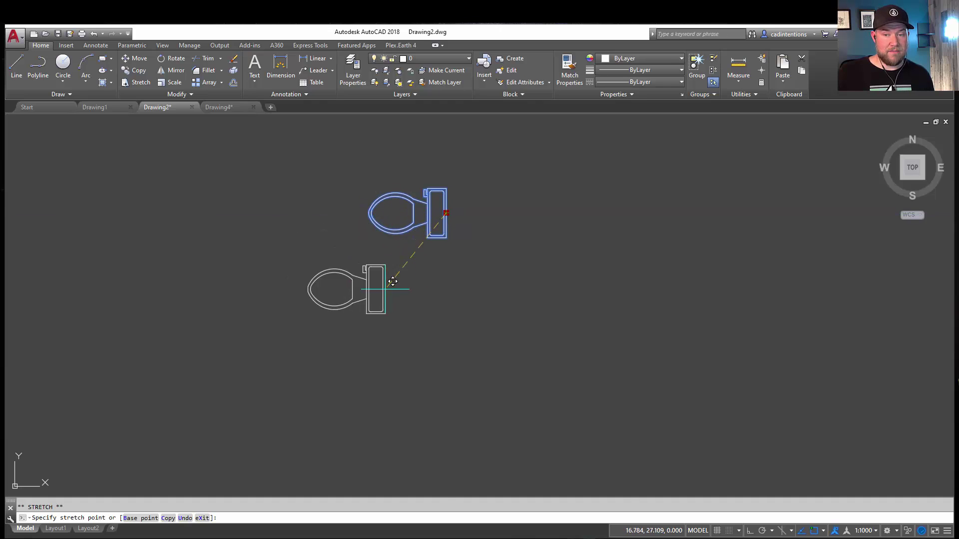
pyautogui.scroll(-8, 393, 281)
pyautogui.scroll(5, 471, 265)
pyautogui.press('Escape')
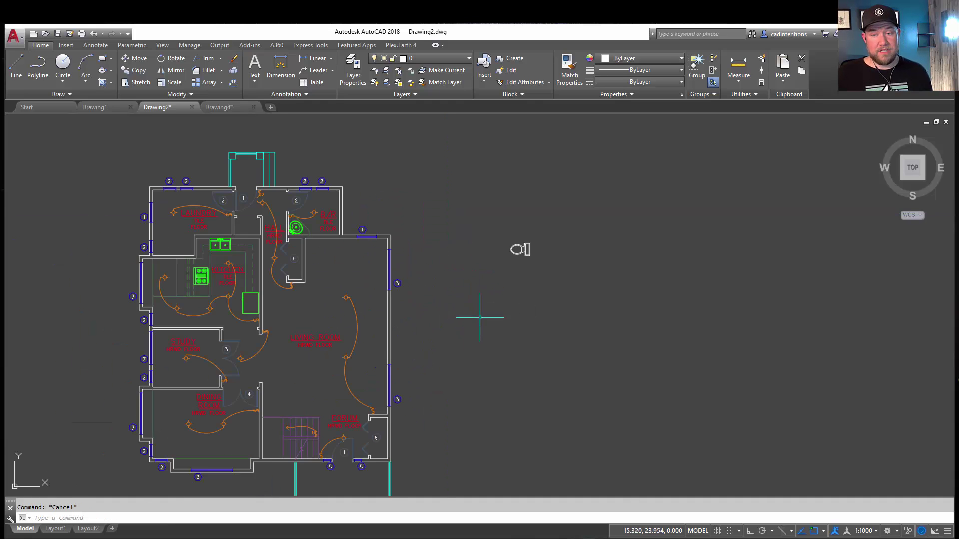
pyautogui.moveTo(479, 317); pyautogui.dragTo(540, 313, button='middle')
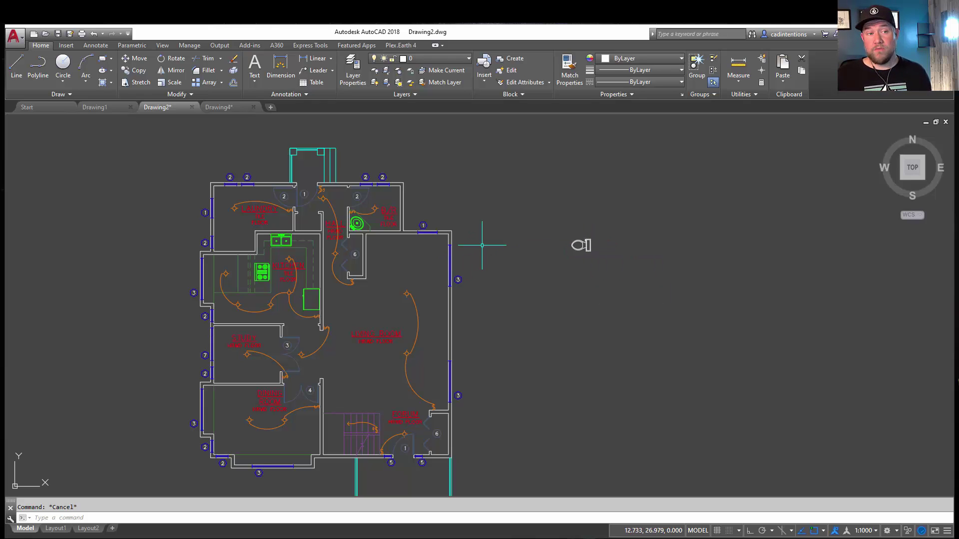
pyautogui.moveTo(491, 221); pyautogui.dragTo(494, 187, button='middle')
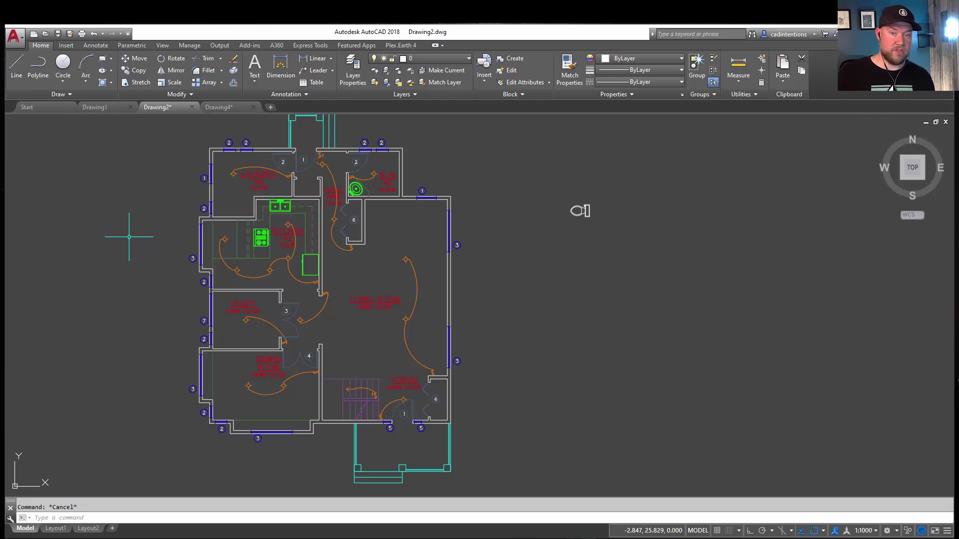
pyautogui.click(70, 217)
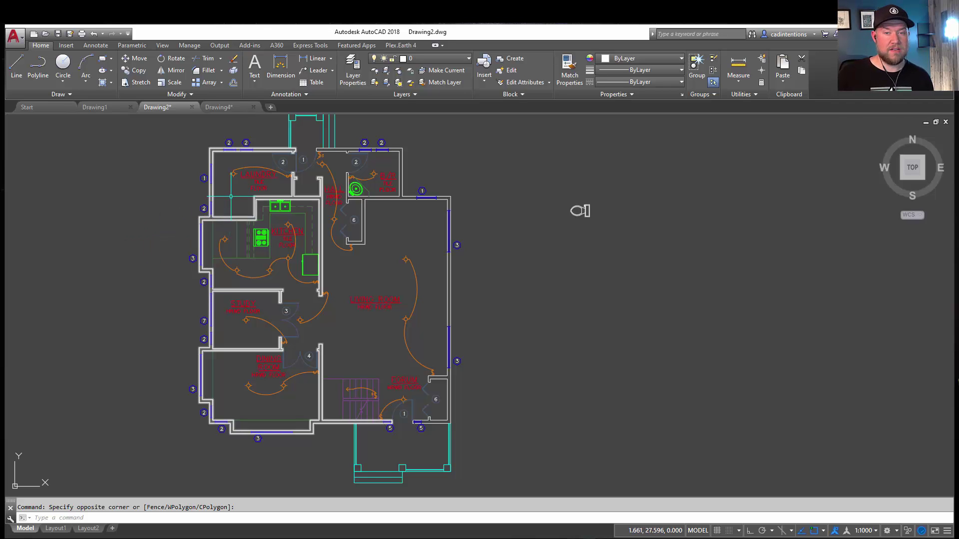
pyautogui.scroll(4, 203, 176)
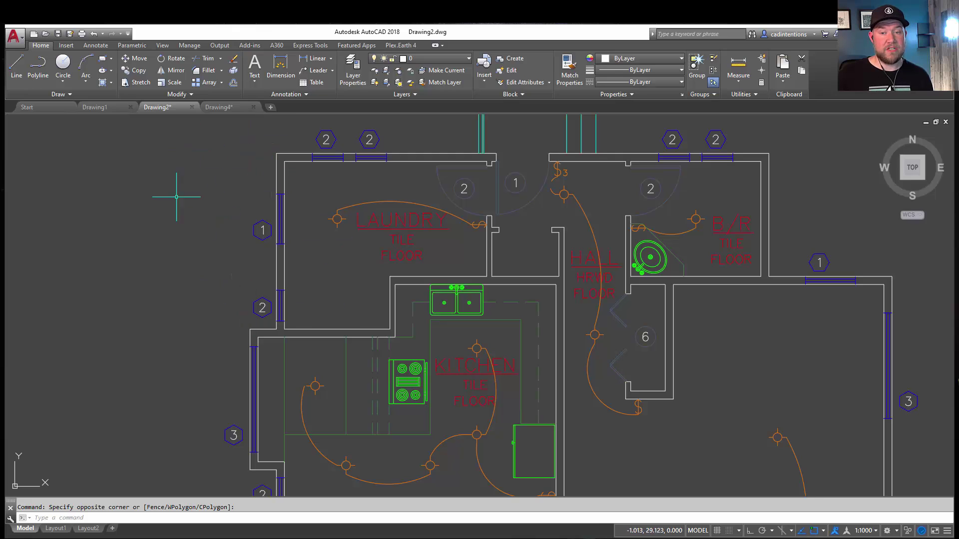
pyautogui.scroll(-2, 184, 322)
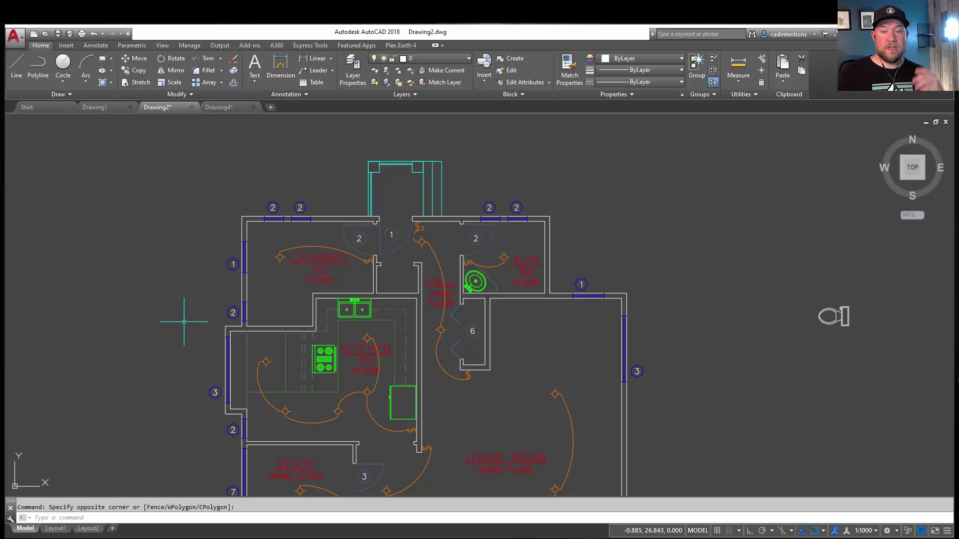
pyautogui.scroll(-2, 255, 228)
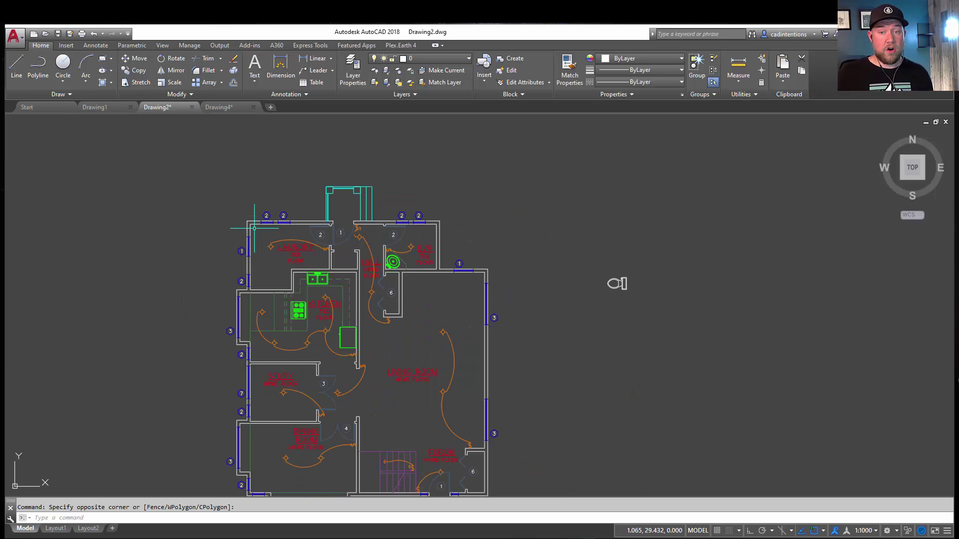
pyautogui.moveTo(257, 242); pyautogui.dragTo(266, 191, button='middle')
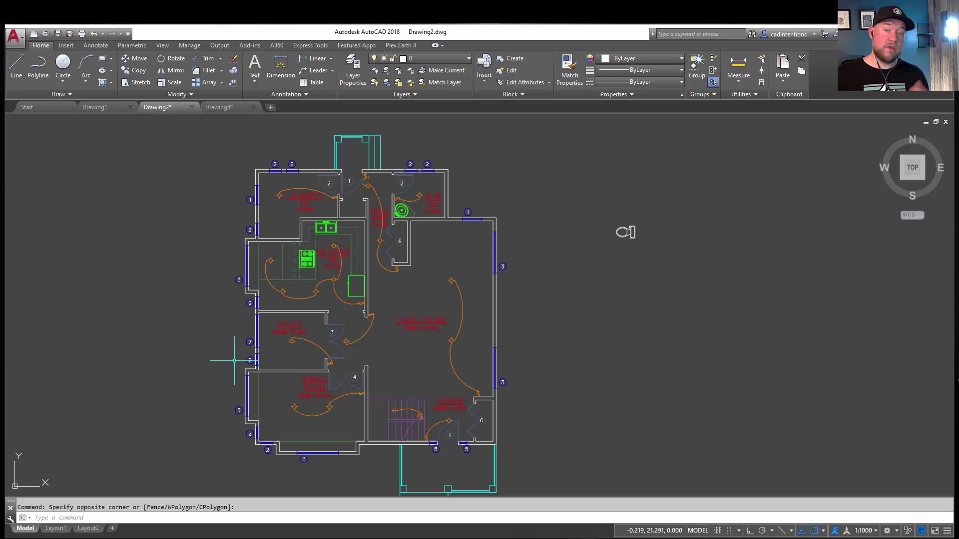
pyautogui.moveTo(248, 317); pyautogui.dragTo(234, 279, button='middle')
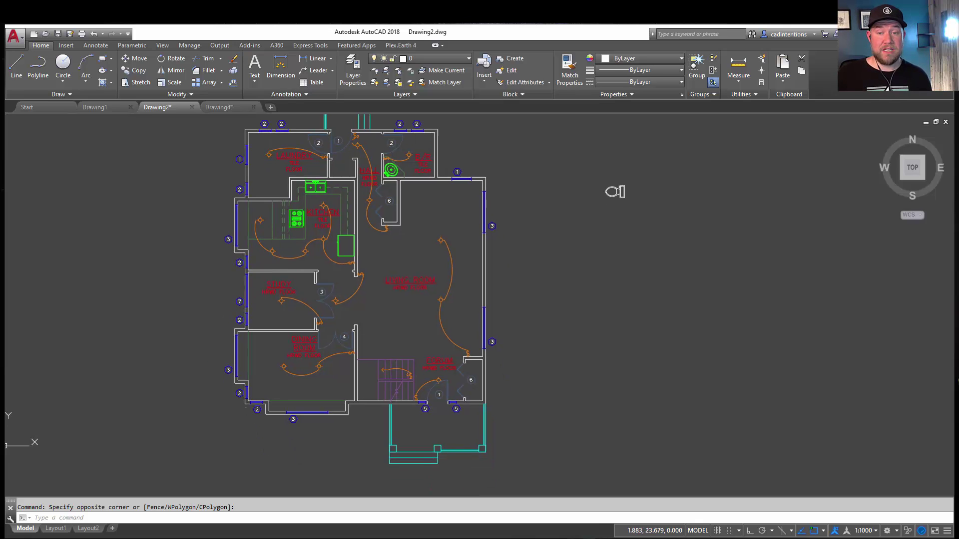
pyautogui.moveTo(335, 289); pyautogui.dragTo(318, 293, button='middle')
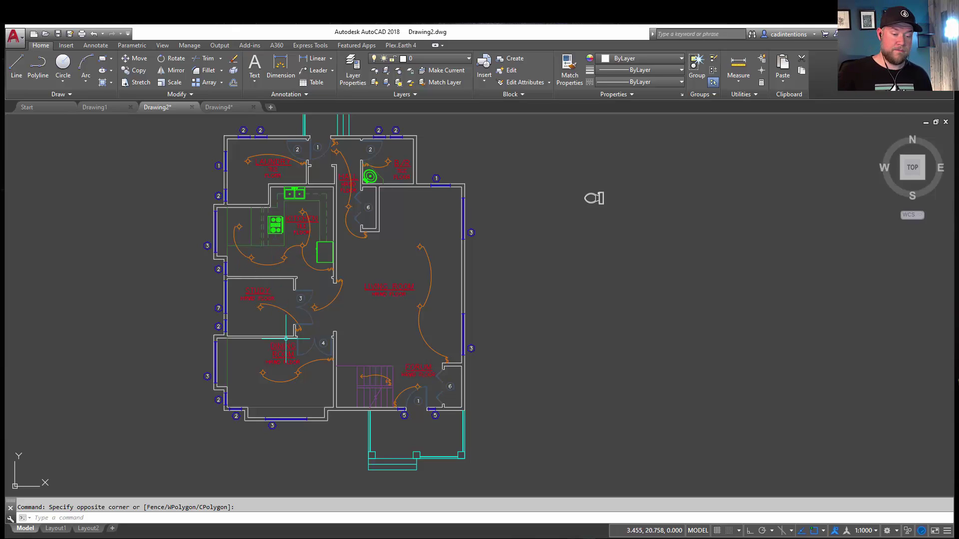
# Cancel pending selections and nudge and zoom the floor plan view
pyautogui.press('Escape')
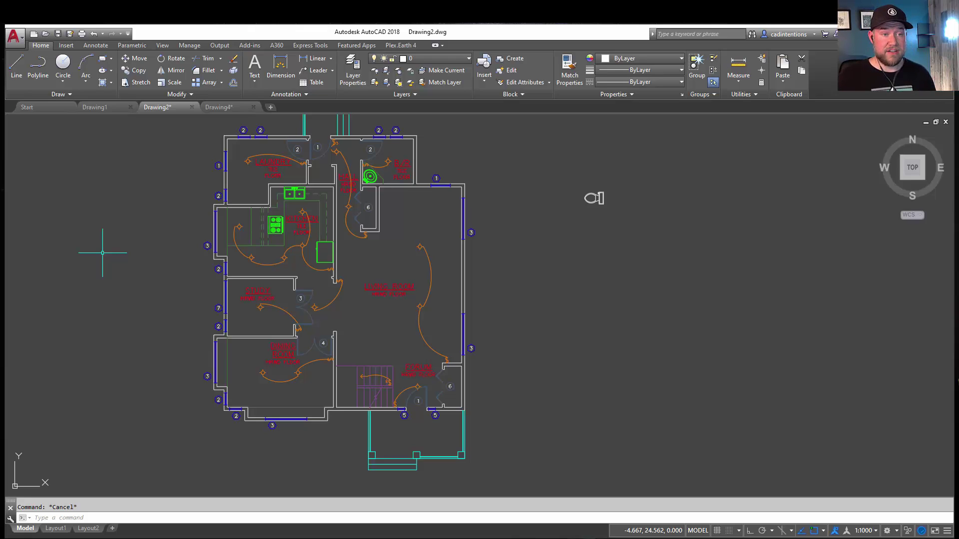
pyautogui.click(118, 222)
pyautogui.press('Escape')
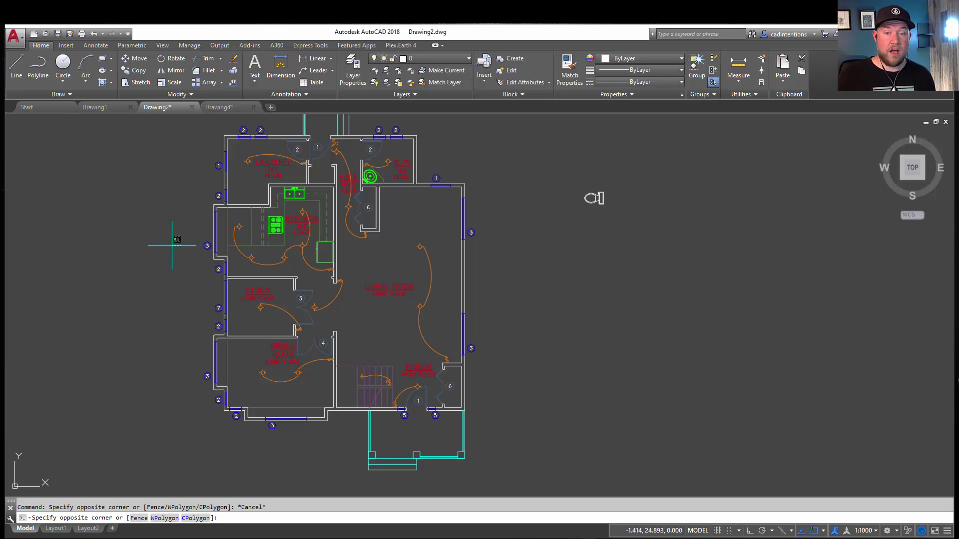
pyautogui.press('Escape')
pyautogui.moveTo(196, 316); pyautogui.dragTo(200, 304, button='middle')
pyautogui.scroll(-1, 315, 262)
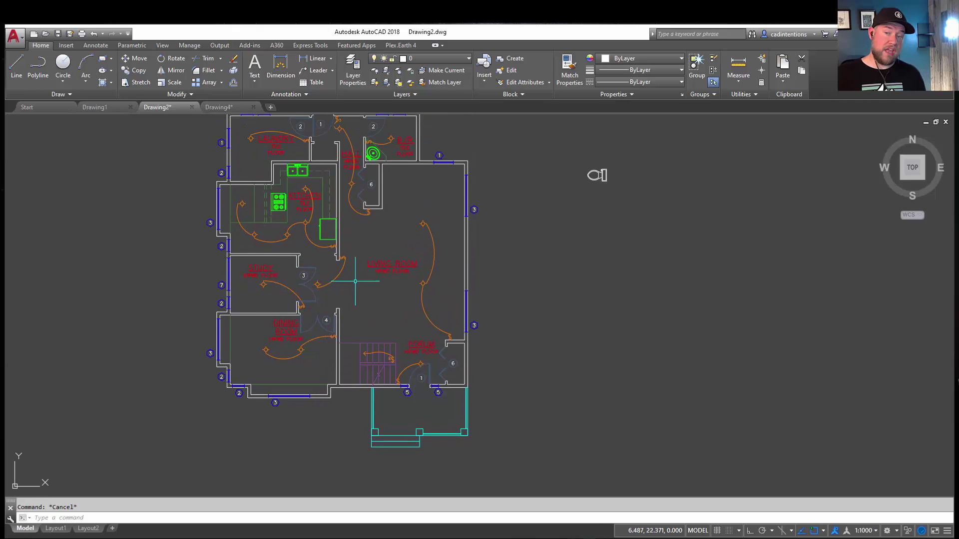
pyautogui.scroll(1, 356, 281)
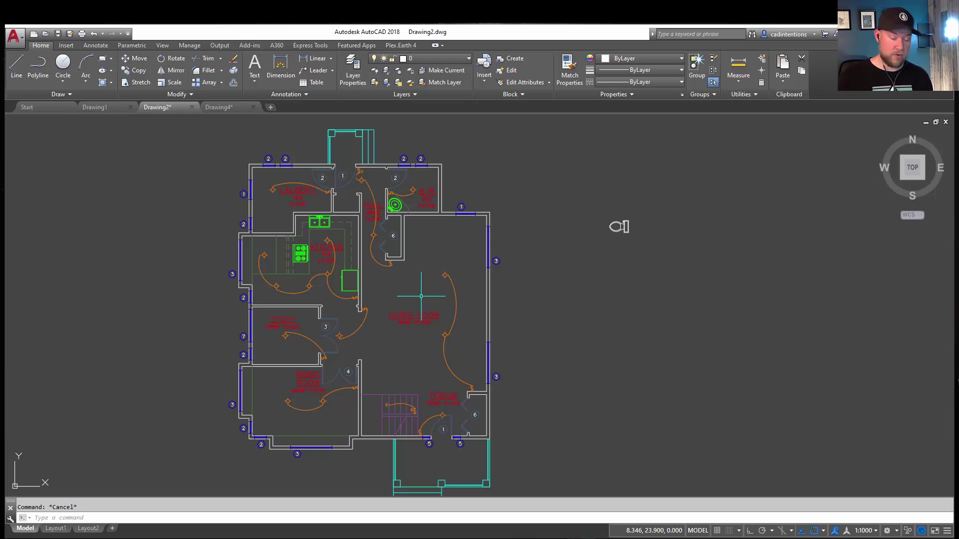
# Run PURGE and expand the unused text styles
pyautogui.write('purge')
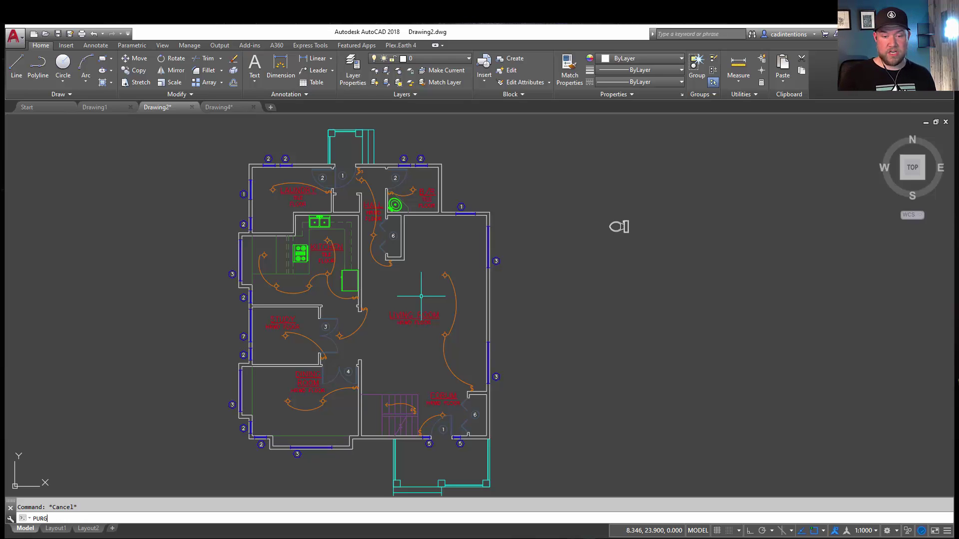
pyautogui.press('Return')
pyautogui.scroll(-1, 319, 215)
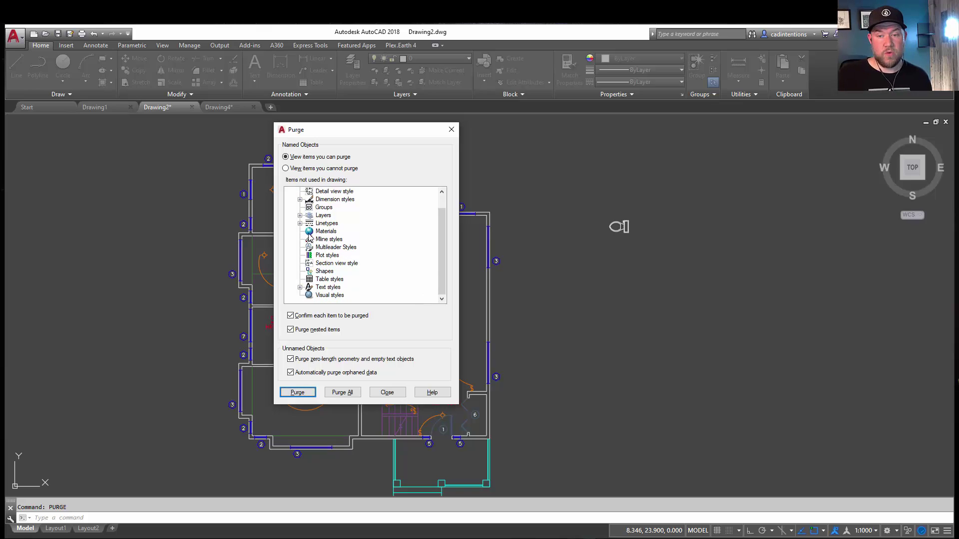
pyautogui.click(300, 288)
pyautogui.scroll(-1, 305, 250)
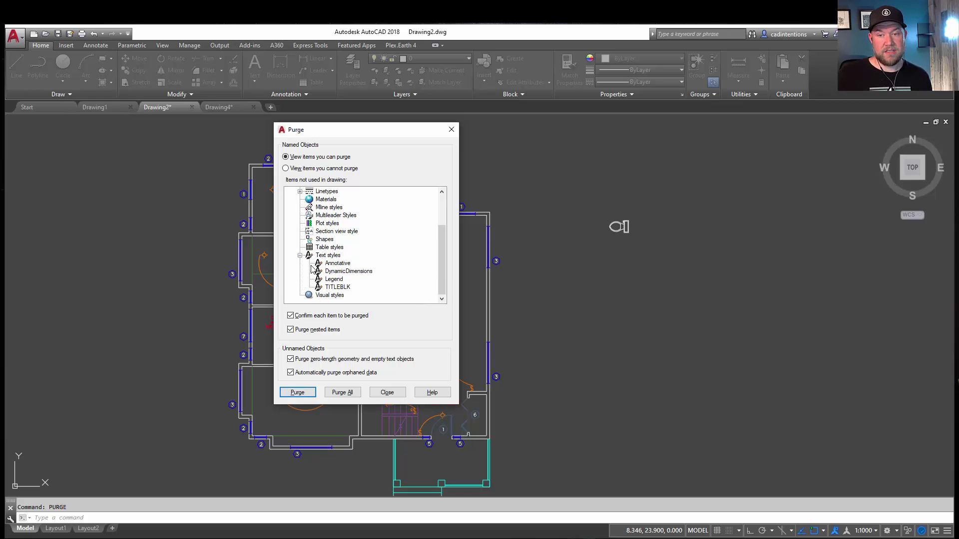
pyautogui.scroll(1, 308, 230)
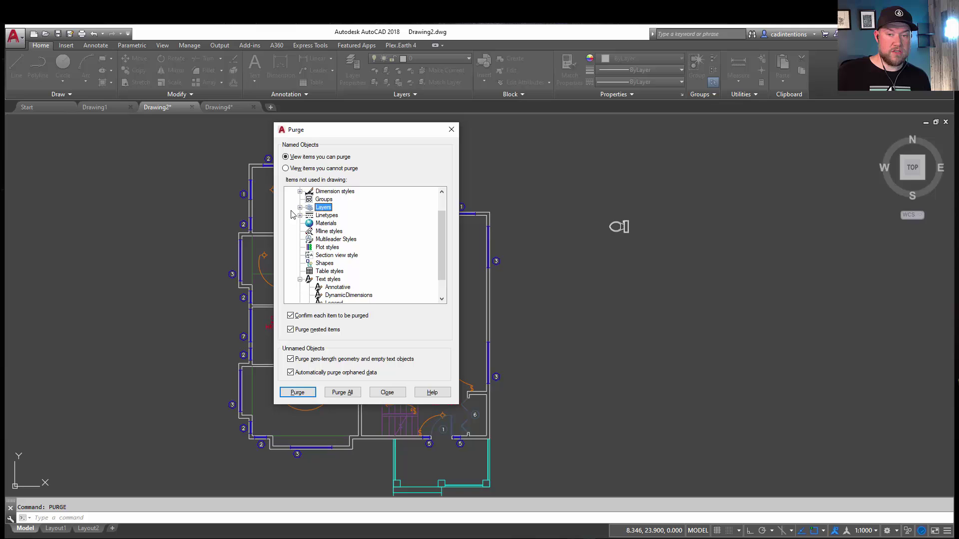
# Expand the unused layers, dimension styles and blocks in the Purge tree
pyautogui.click(300, 215)
pyautogui.click(300, 208)
pyautogui.scroll(1, 298, 220)
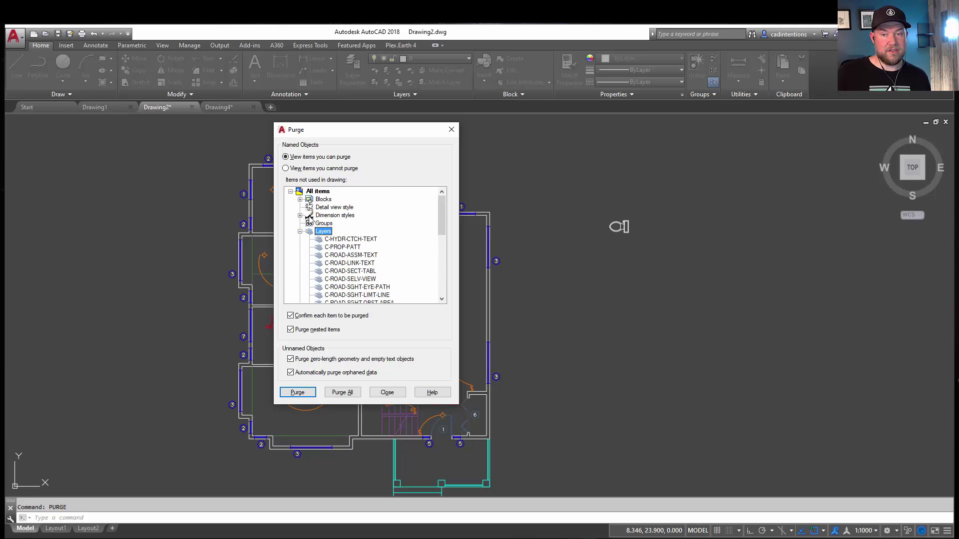
pyautogui.click(300, 215)
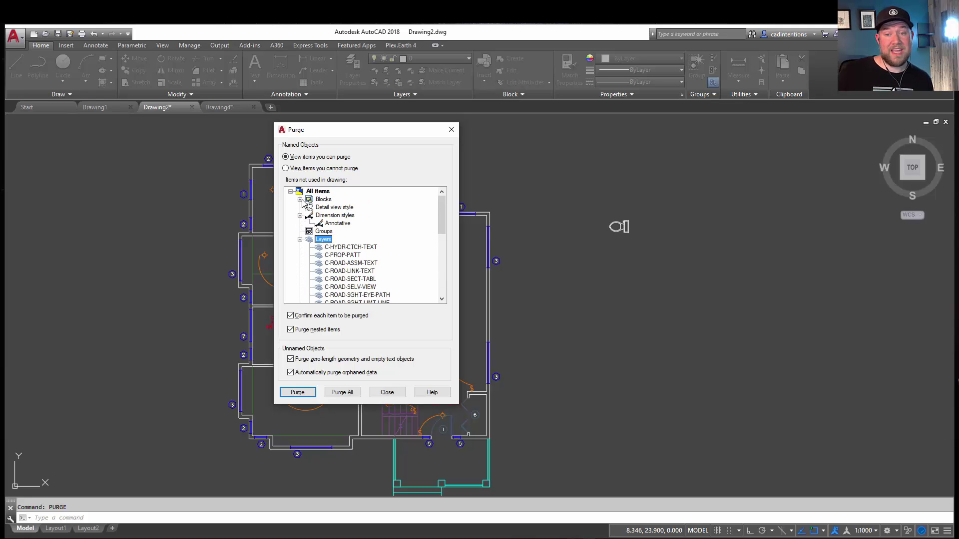
pyautogui.click(300, 199)
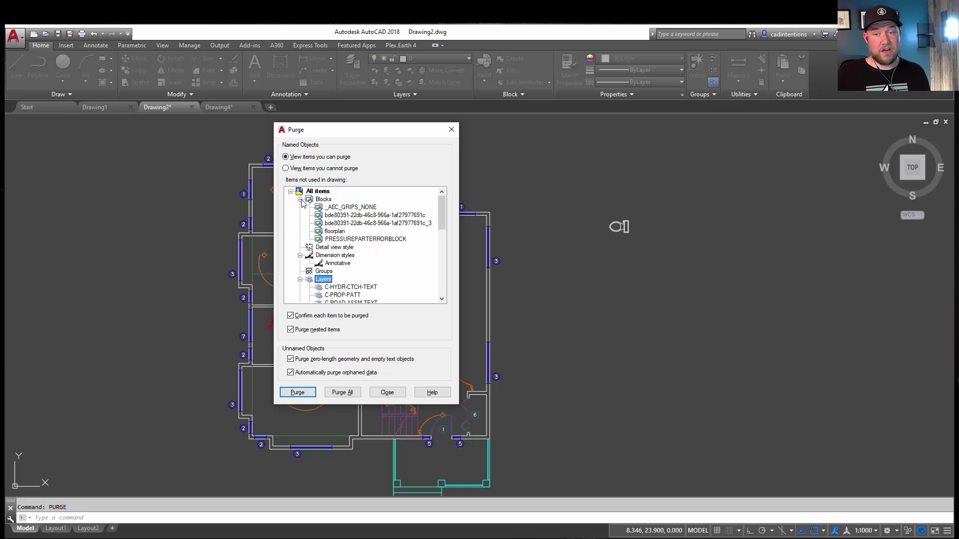
# Purge all unused items, including layer C-PROP-PATT, then close the Purge dialog
pyautogui.click(344, 394)
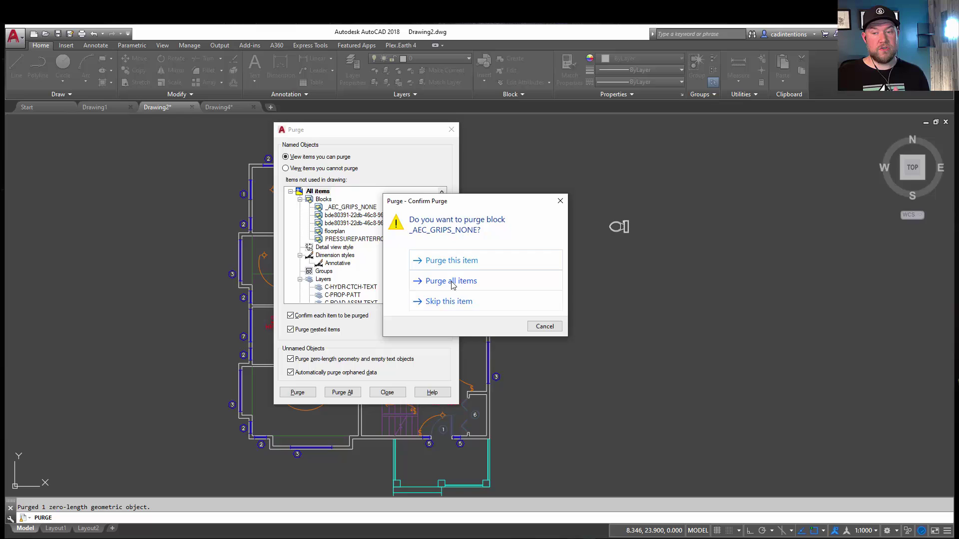
pyautogui.click(452, 283)
pyautogui.scroll(-1, 310, 244)
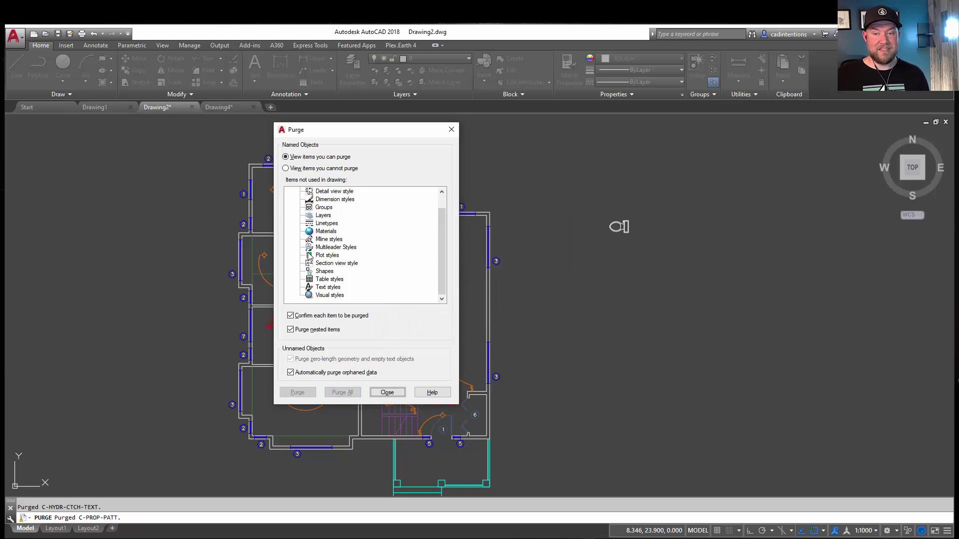
pyautogui.click(387, 392)
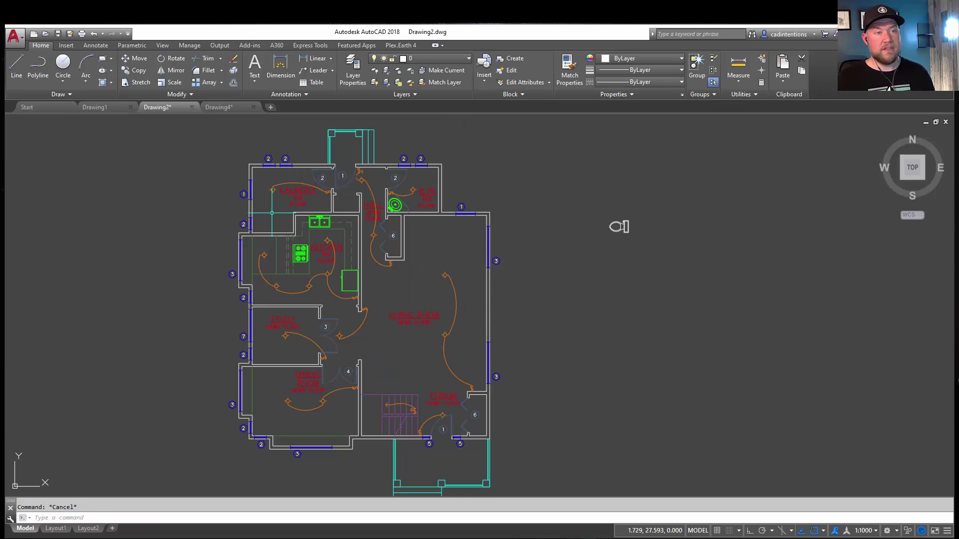